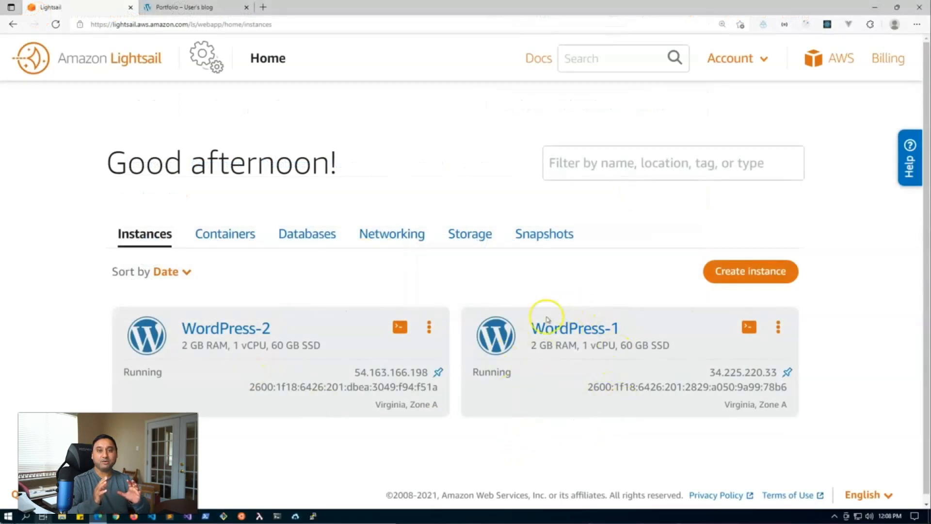
Review the existing Lightsail database, storage bucket and WordPress instances.
{"action": "left_click", "coordinate": [324, 235]}
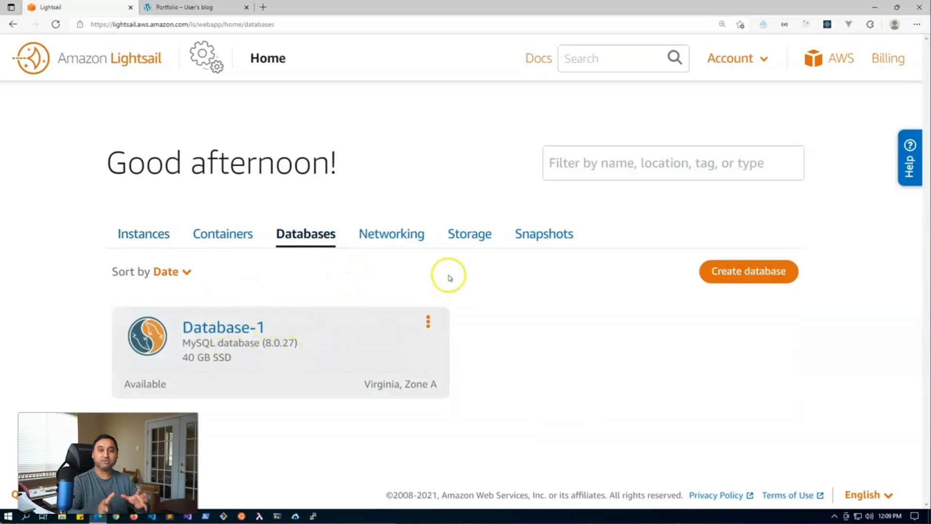
{"action": "left_click", "coordinate": [463, 236]}
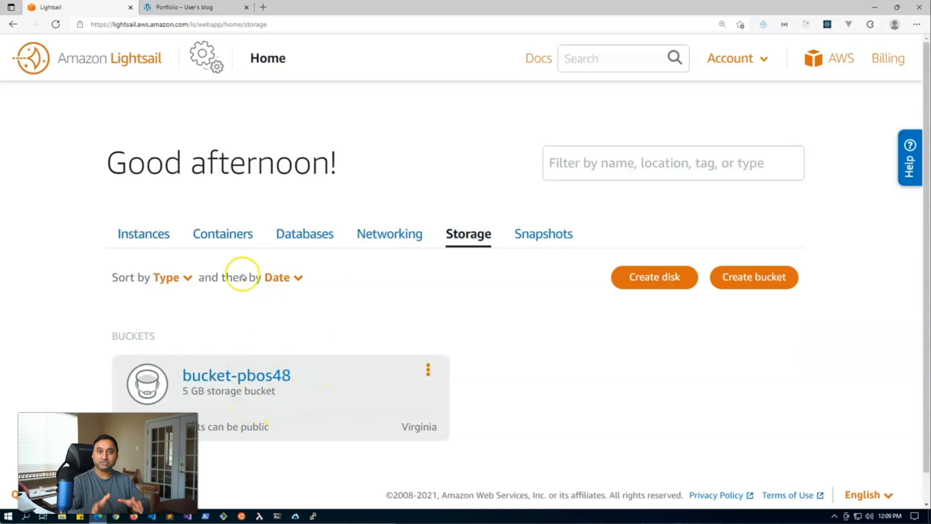
{"action": "left_click", "coordinate": [160, 237]}
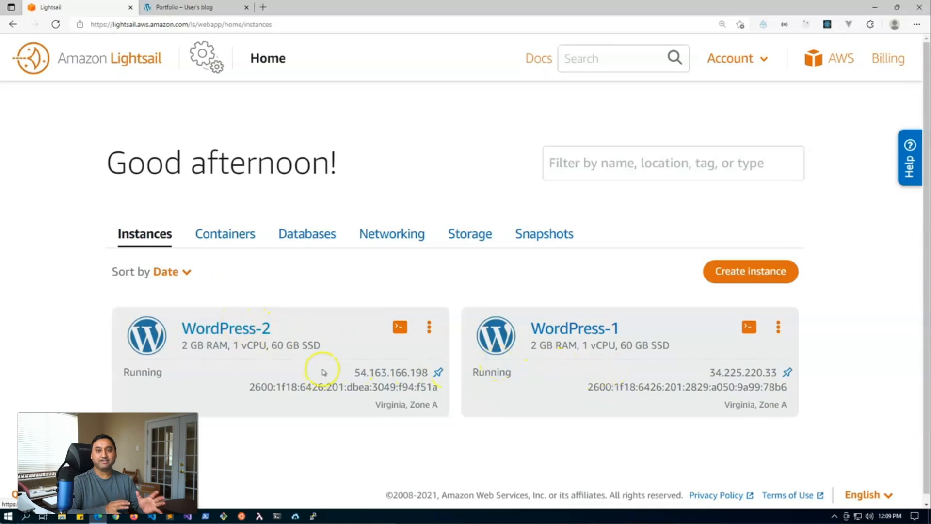
Examine the target instances and their health checks on LoadBalancer-1, and return to the Lightsail home page.
{"action": "left_click", "coordinate": [393, 235]}
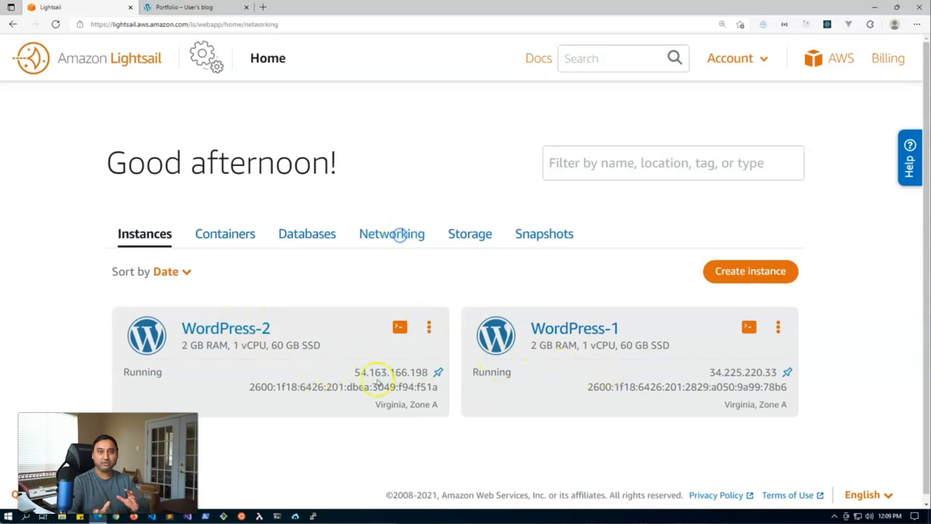
{"action": "scroll", "coordinate": [379, 382], "scroll_direction": "down", "scroll_amount": 5}
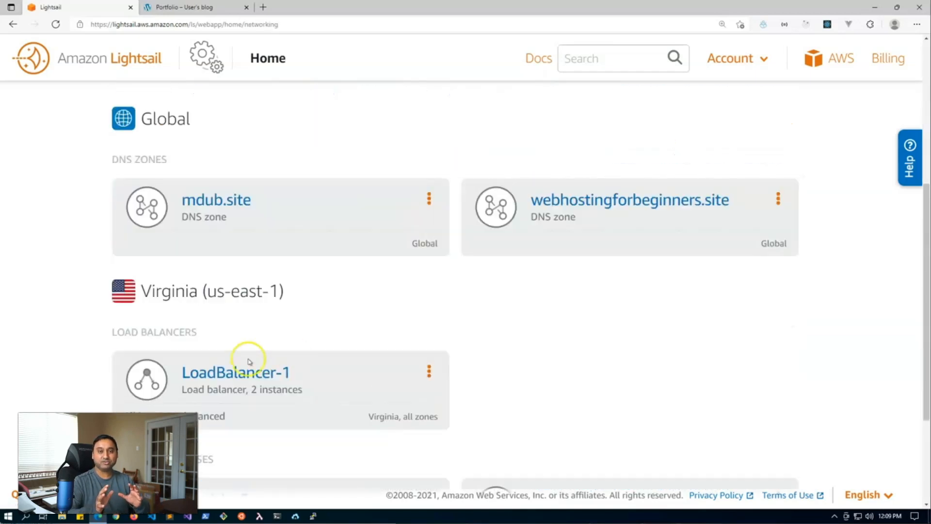
{"action": "left_click", "coordinate": [277, 374]}
{"action": "scroll", "coordinate": [322, 378], "scroll_direction": "down", "scroll_amount": 6}
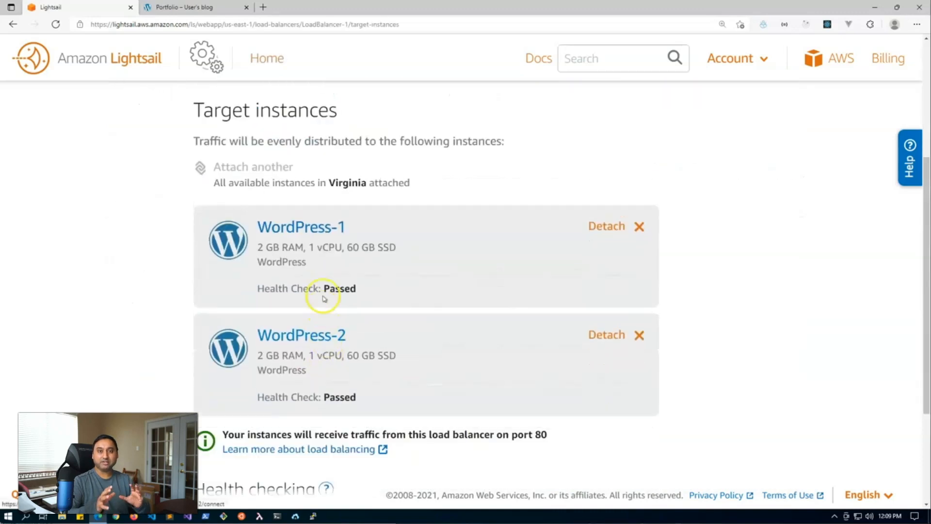
{"action": "scroll", "coordinate": [158, 327], "scroll_direction": "up", "scroll_amount": 5}
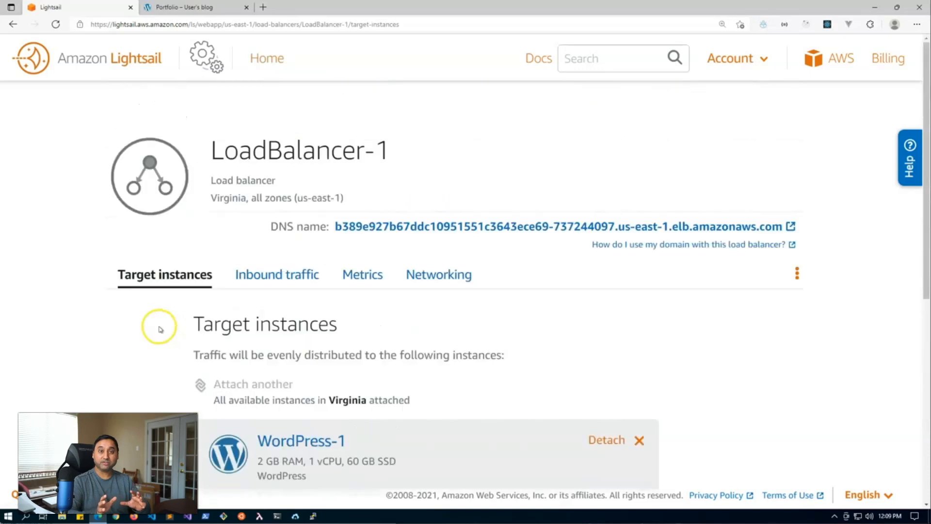
{"action": "left_click", "coordinate": [269, 61]}
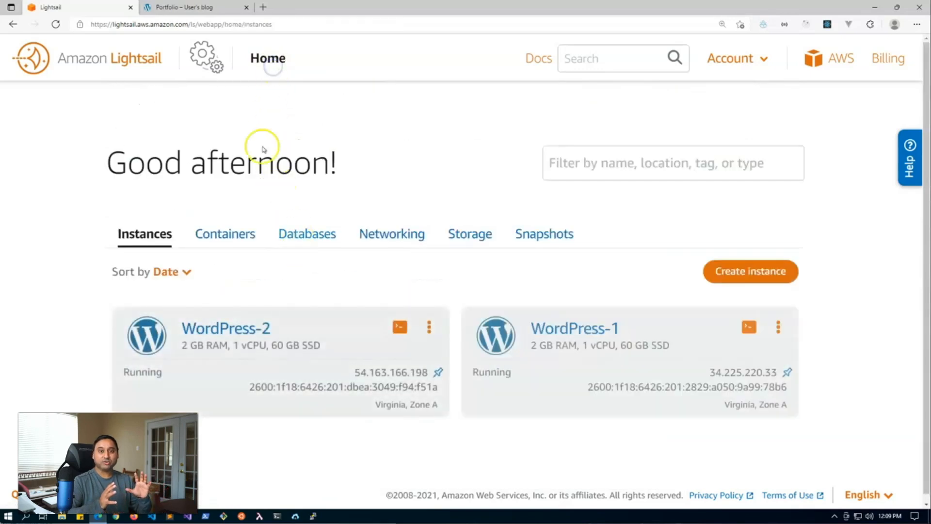
{"action": "left_click", "coordinate": [210, 8]}
{"action": "left_click", "coordinate": [246, 54]}
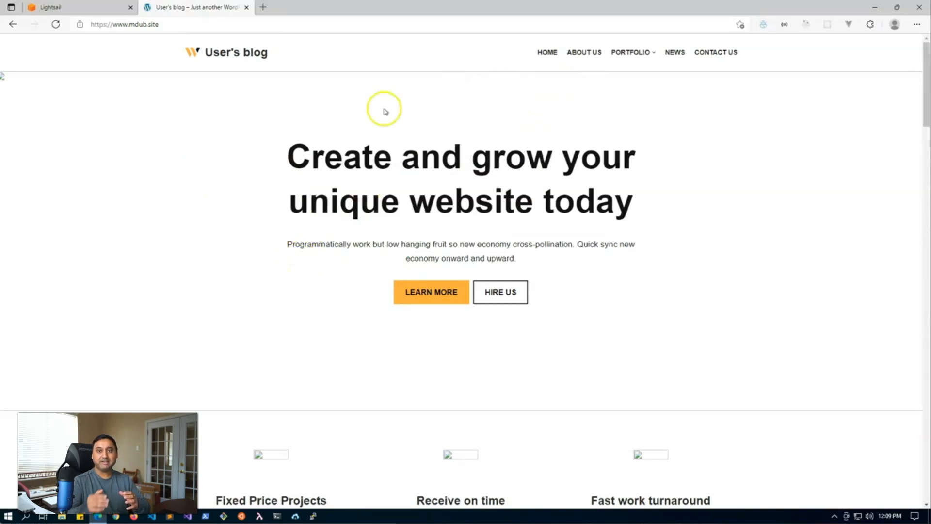
{"action": "left_click", "coordinate": [101, 8]}
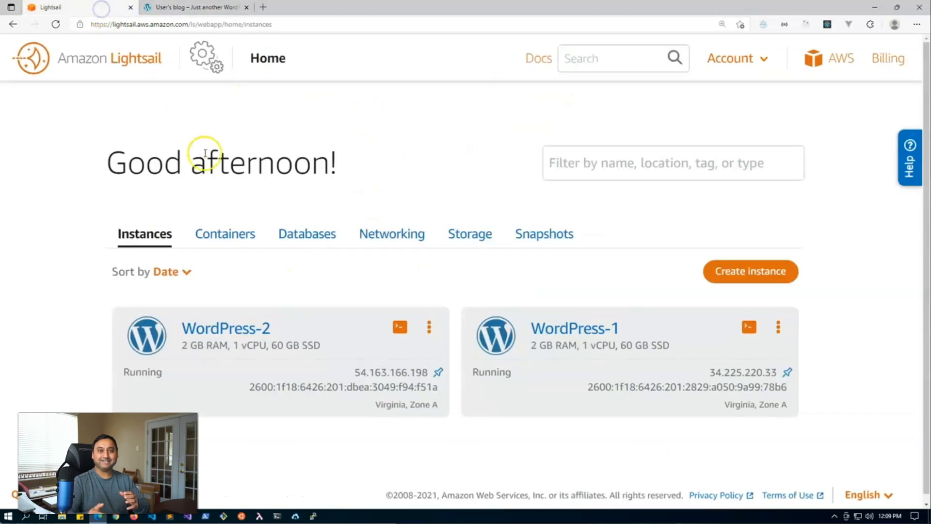
{"action": "left_click", "coordinate": [393, 238]}
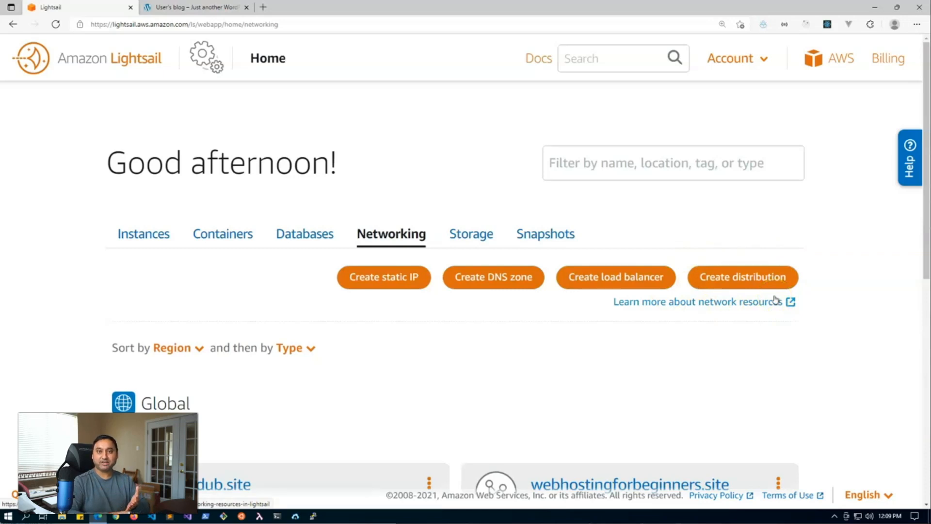
{"action": "left_click", "coordinate": [221, 10]}
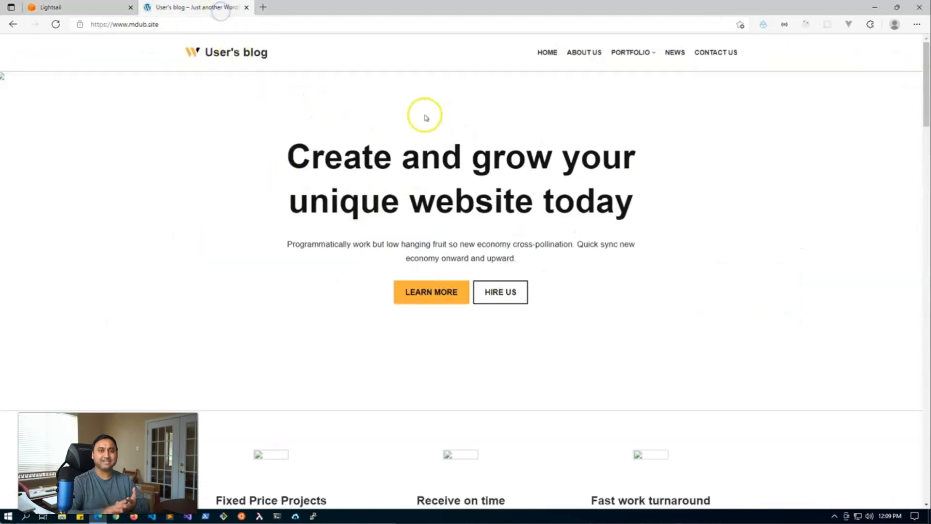
{"action": "left_click", "coordinate": [72, 9]}
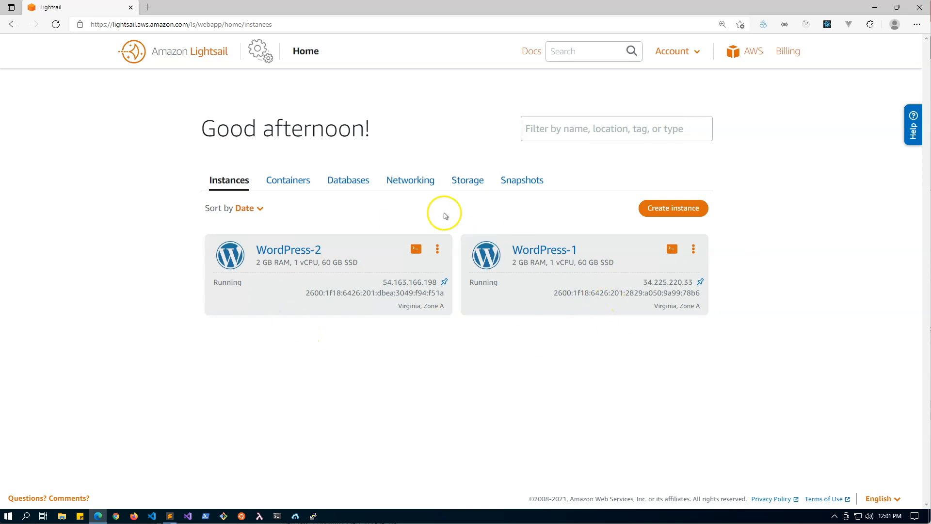
Look through the Lightsail database, the networking resources and the storage bucket that support the site.
{"action": "left_click", "coordinate": [353, 182]}
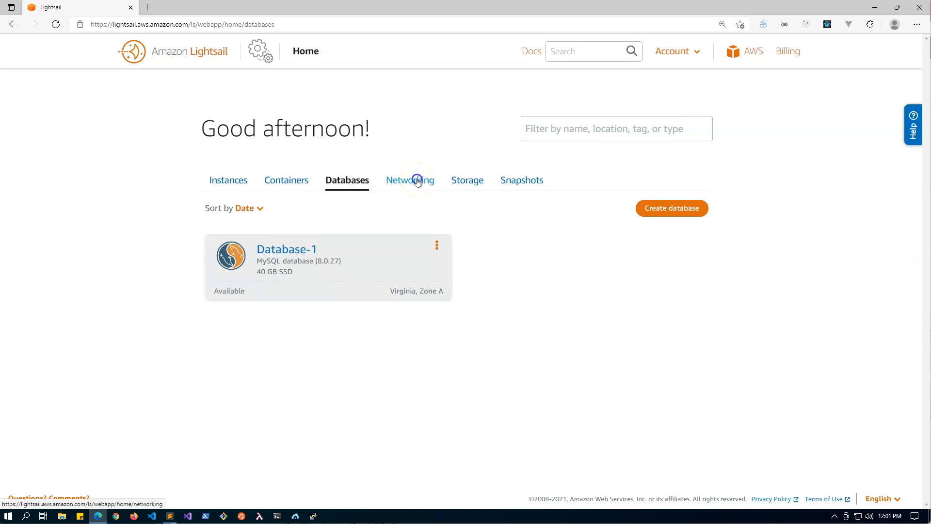
{"action": "left_click", "coordinate": [416, 181]}
{"action": "scroll", "coordinate": [339, 291], "scroll_direction": "down", "scroll_amount": 3}
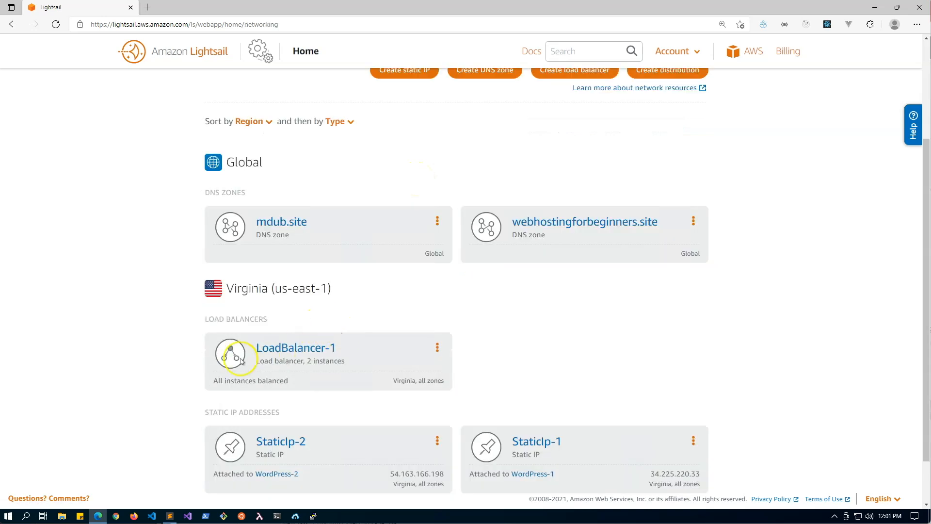
{"action": "scroll", "coordinate": [345, 366], "scroll_direction": "up", "scroll_amount": 3}
{"action": "left_click", "coordinate": [466, 182]}
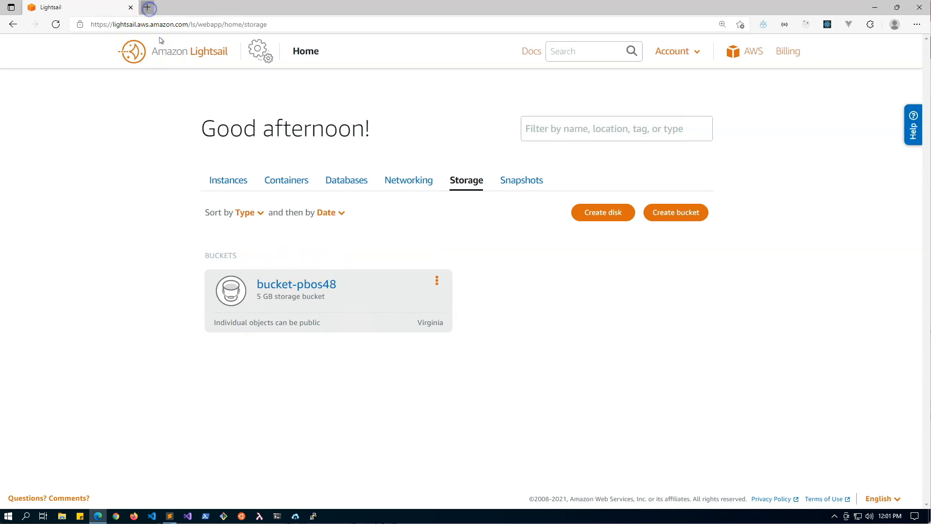
{"action": "left_click", "coordinate": [148, 7]}
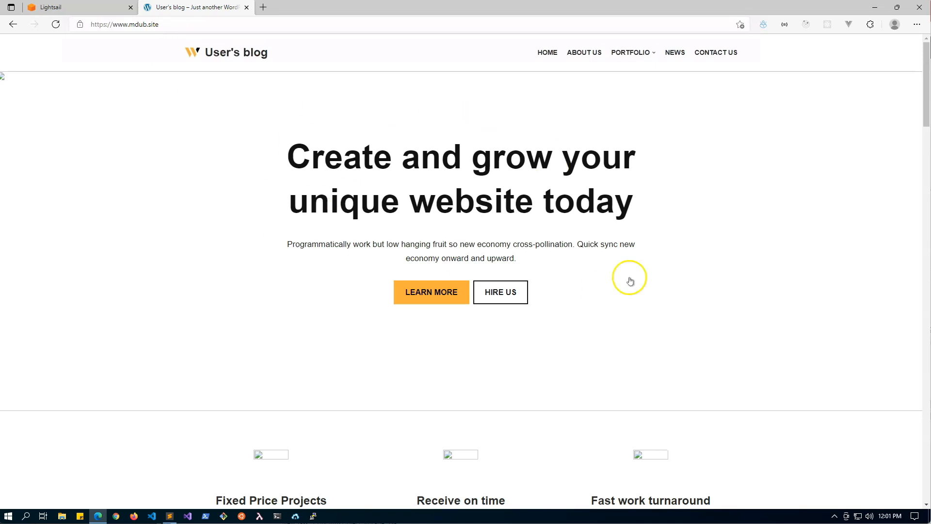
{"action": "left_click", "coordinate": [584, 54]}
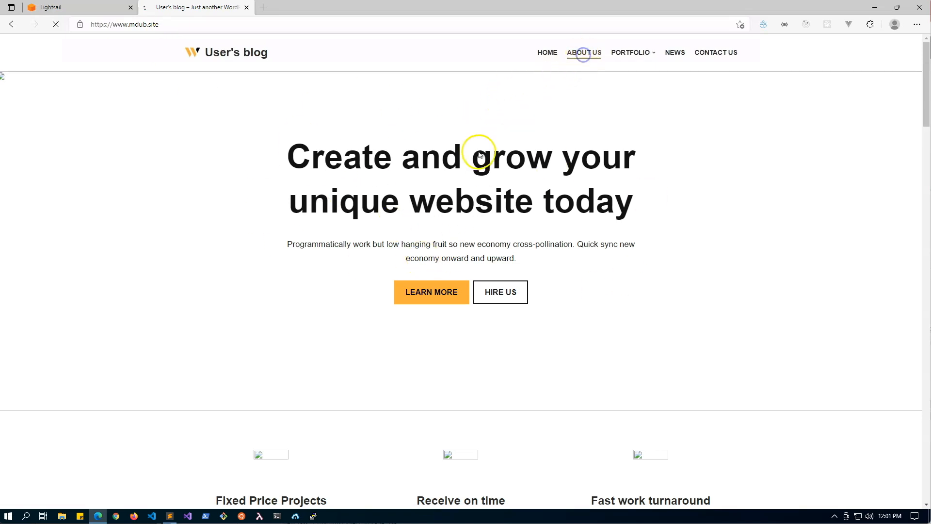
{"action": "left_click", "coordinate": [679, 53]}
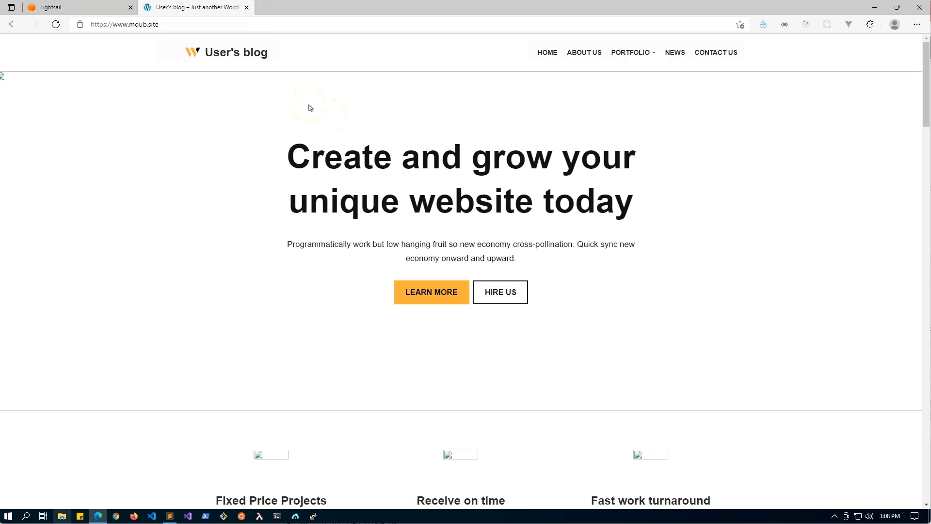
Search the web for "lightsai distribution" and open the article on content delivery network distributions in Amazon Lightsail.
{"action": "left_click", "coordinate": [264, 8]}
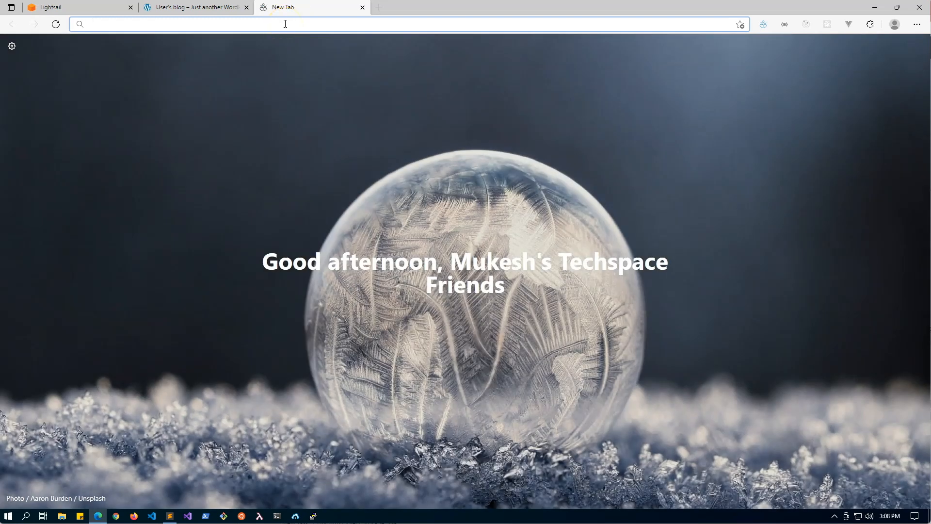
{"action": "type", "text": "lights"}
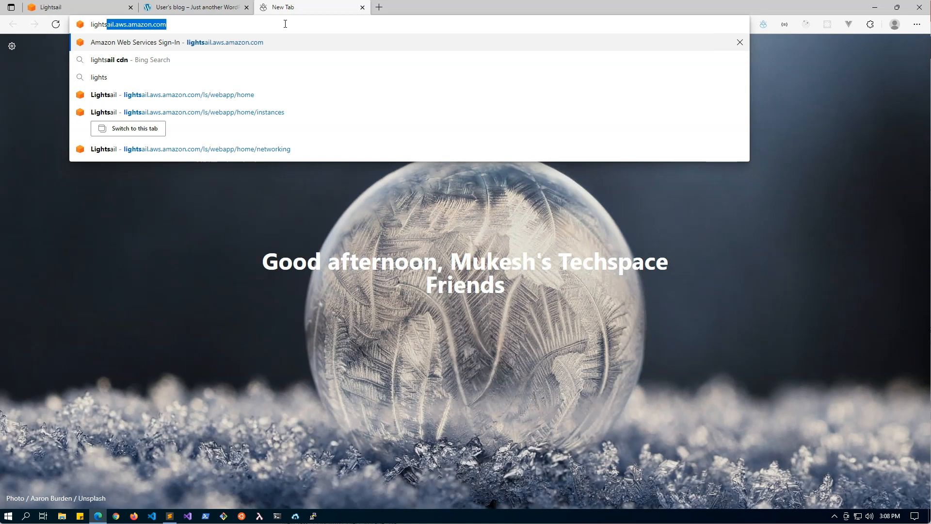
{"action": "type", "text": "ai distri"}
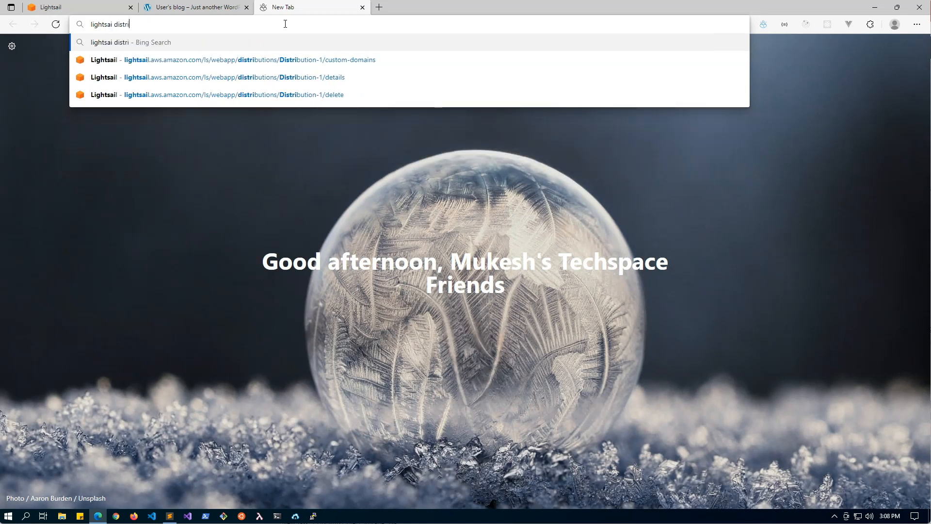
{"action": "type", "text": "bution"}
{"action": "key", "text": "Return"}
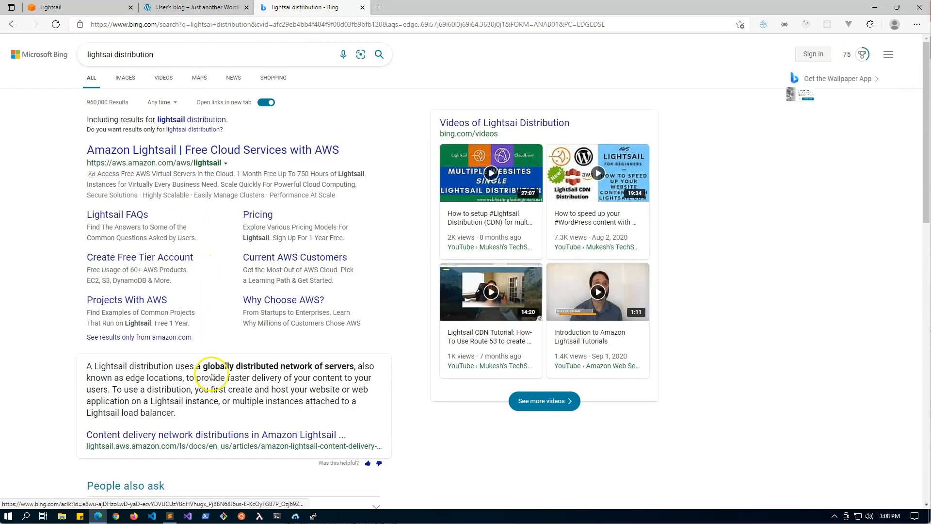
{"action": "scroll", "coordinate": [209, 367], "scroll_direction": "down", "scroll_amount": 2}
{"action": "scroll", "coordinate": [209, 368], "scroll_direction": "down", "scroll_amount": 2}
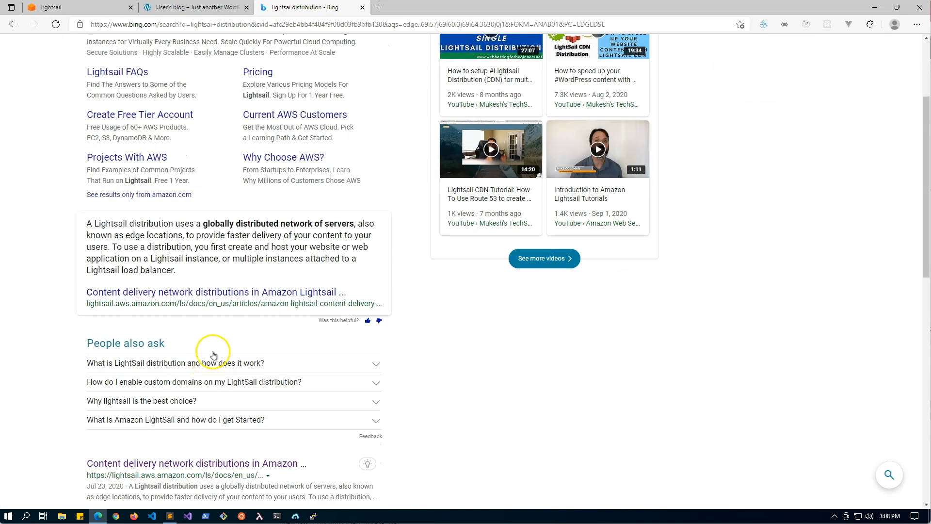
{"action": "left_click", "coordinate": [203, 294]}
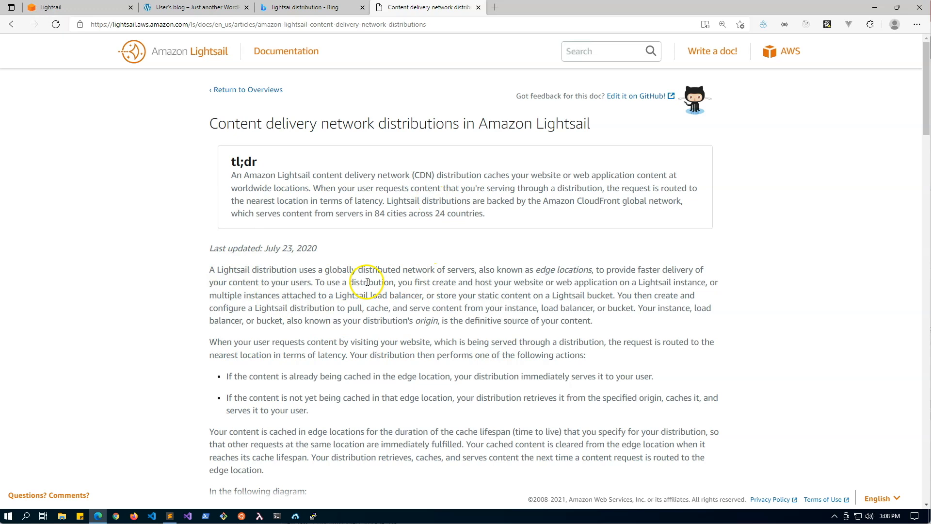
Study the edge-location world map diagram in the CDN article, and close the article and the search results.
{"action": "scroll", "coordinate": [367, 324], "scroll_direction": "down", "scroll_amount": 4}
{"action": "scroll", "coordinate": [367, 324], "scroll_direction": "down", "scroll_amount": 4}
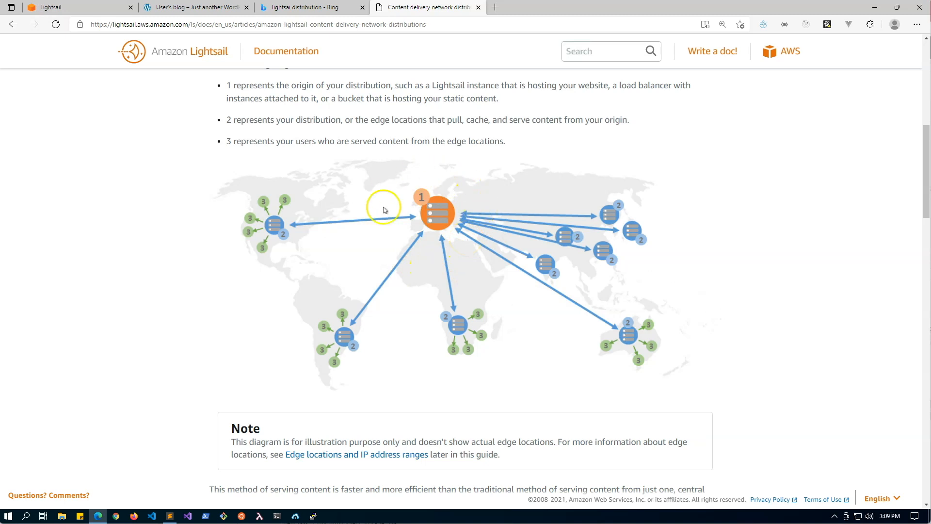
{"action": "left_click", "coordinate": [478, 7]}
{"action": "left_click", "coordinate": [362, 8]}
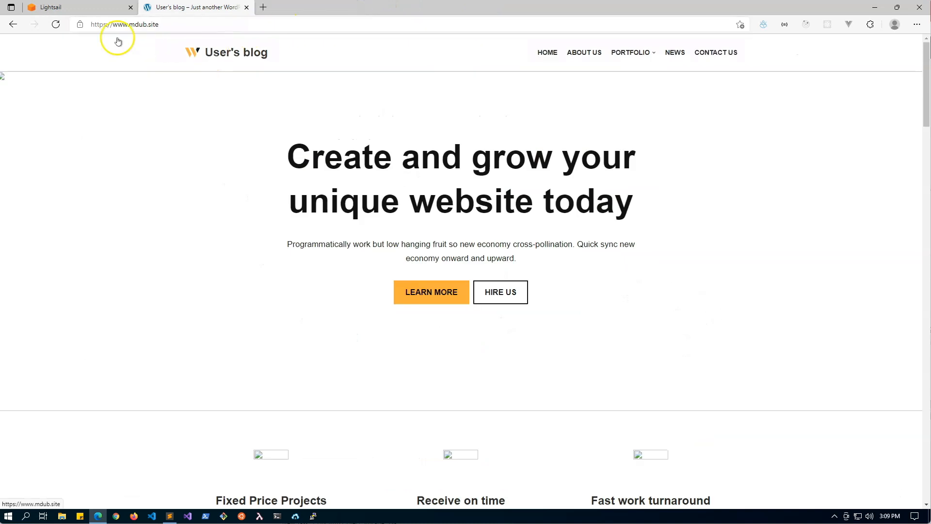
Start creating a new distribution from the networking resources in the Lightsail console.
{"action": "left_click", "coordinate": [68, 9]}
{"action": "left_click", "coordinate": [304, 52]}
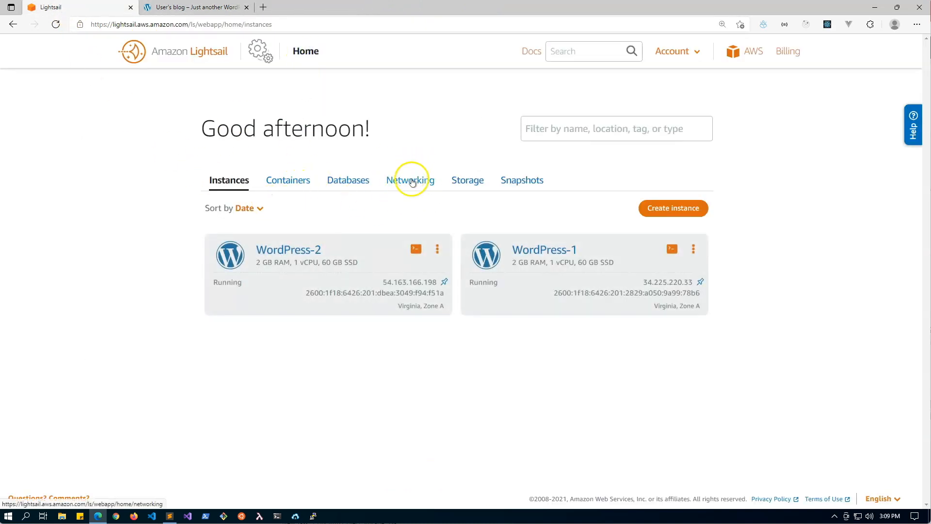
{"action": "left_click", "coordinate": [411, 182]}
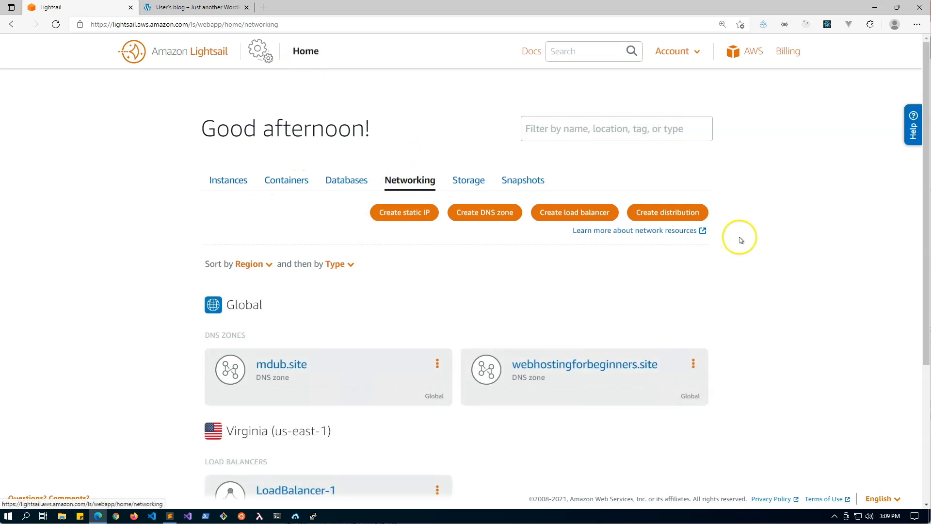
{"action": "left_click", "coordinate": [657, 212]}
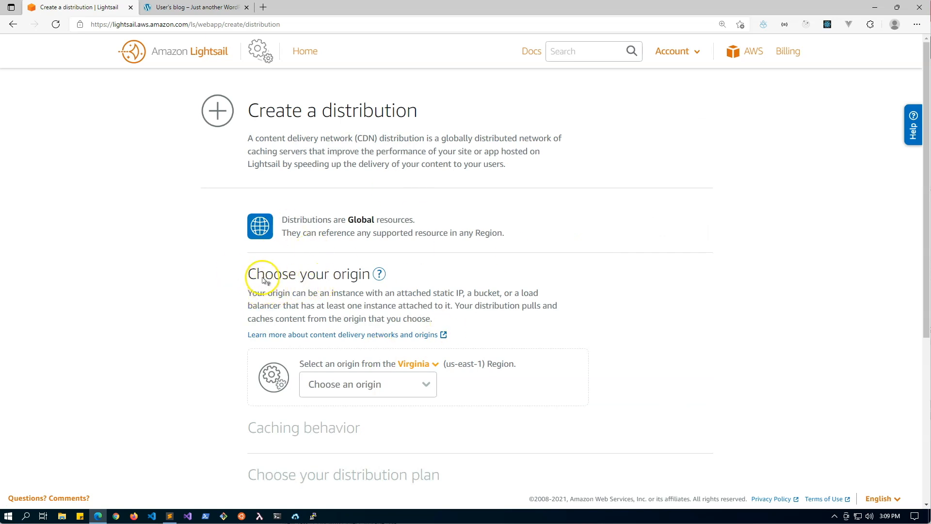
Close the help on distribution origins and choose bucket-pbos48 in the Virginia region as the origin.
{"action": "left_click_drag", "start_coordinate": [252, 276], "coordinate": [358, 274]}
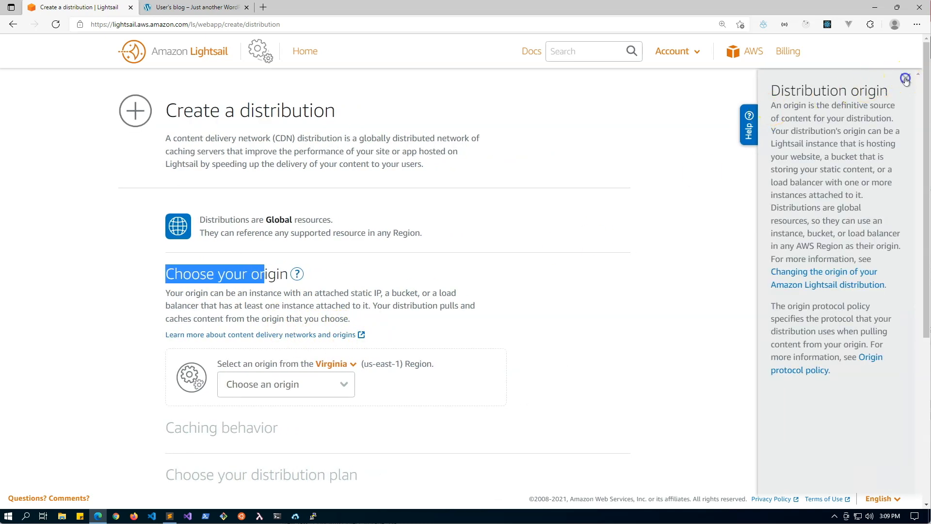
{"action": "left_click", "coordinate": [905, 78]}
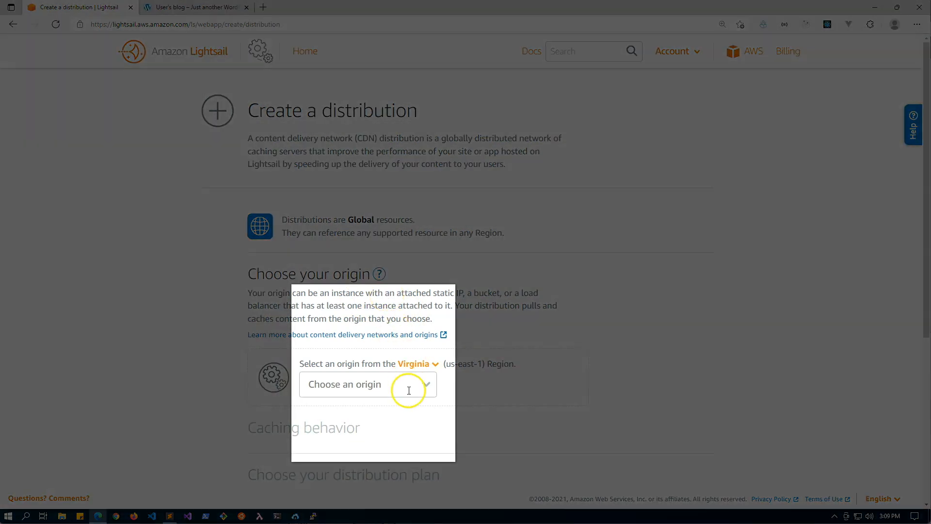
{"action": "left_click", "coordinate": [413, 387]}
{"action": "scroll", "coordinate": [389, 418], "scroll_direction": "down", "scroll_amount": 2}
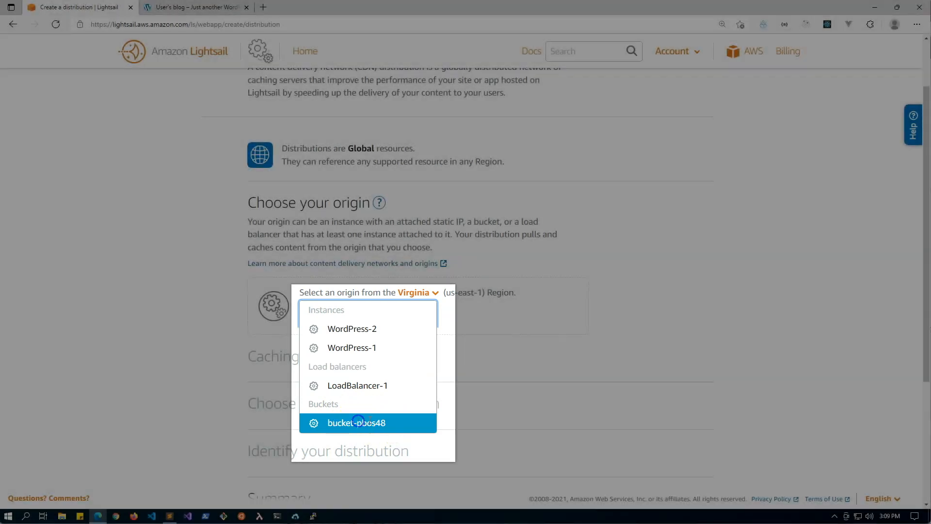
{"action": "left_click", "coordinate": [359, 423]}
Create the distribution with the 50 GB per month plan and the name Distribution-1.
{"action": "scroll", "coordinate": [224, 329], "scroll_direction": "down", "scroll_amount": 3}
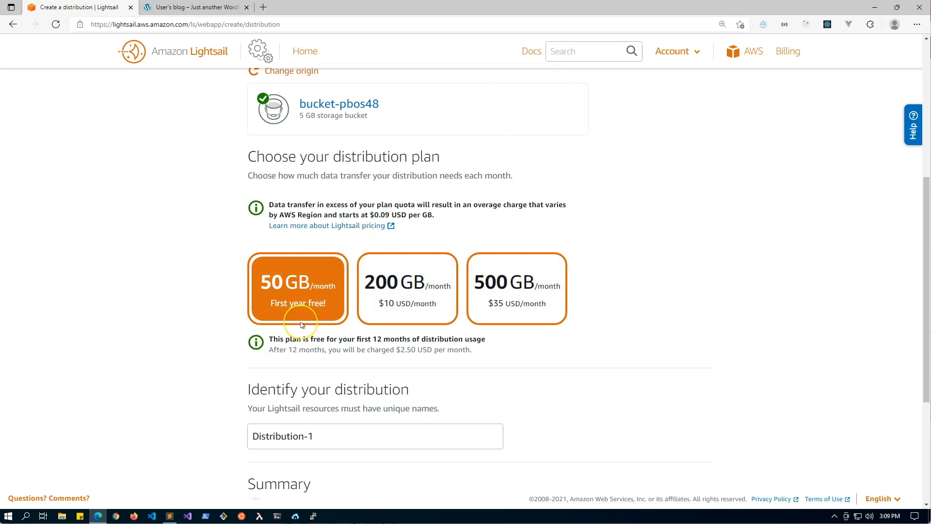
{"action": "scroll", "coordinate": [241, 389], "scroll_direction": "down", "scroll_amount": 4}
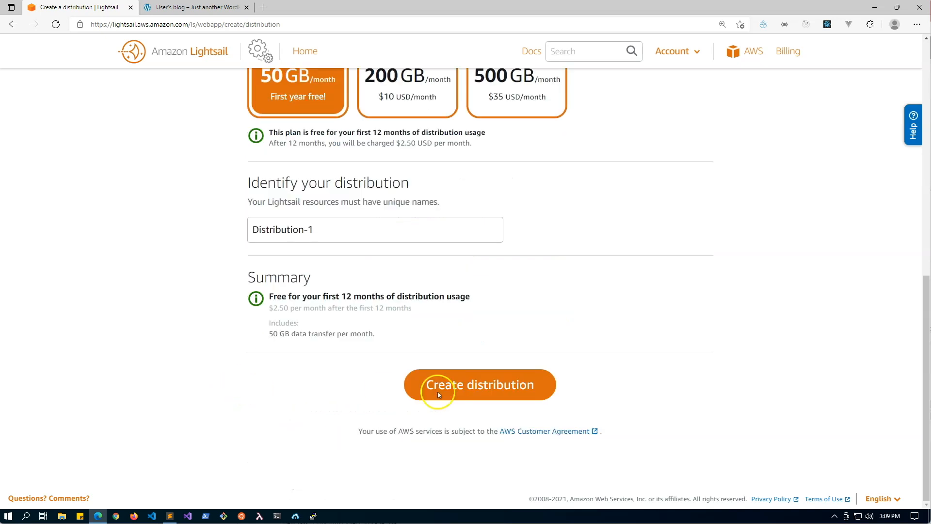
{"action": "left_click", "coordinate": [480, 381]}
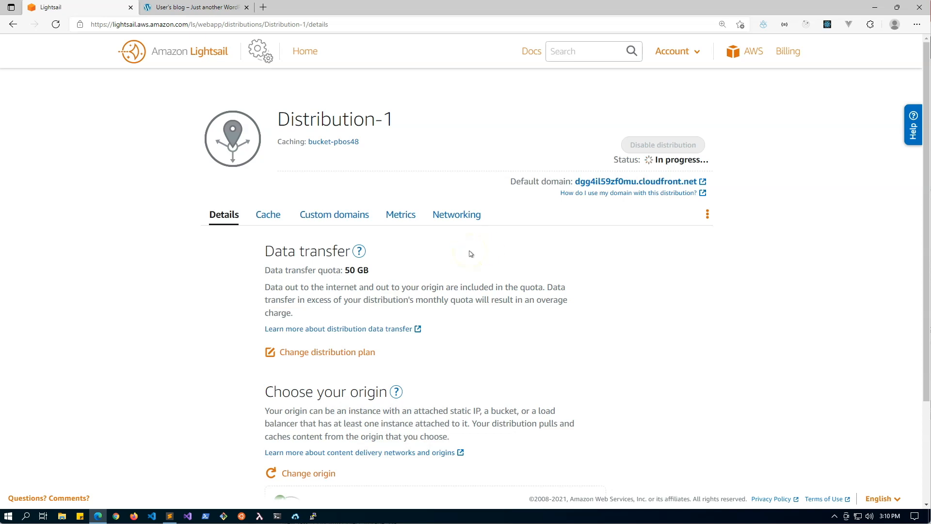
Check the WordPress site's address and review the custom domain and certificate settings of Distribution-1.
{"action": "left_click", "coordinate": [201, 7]}
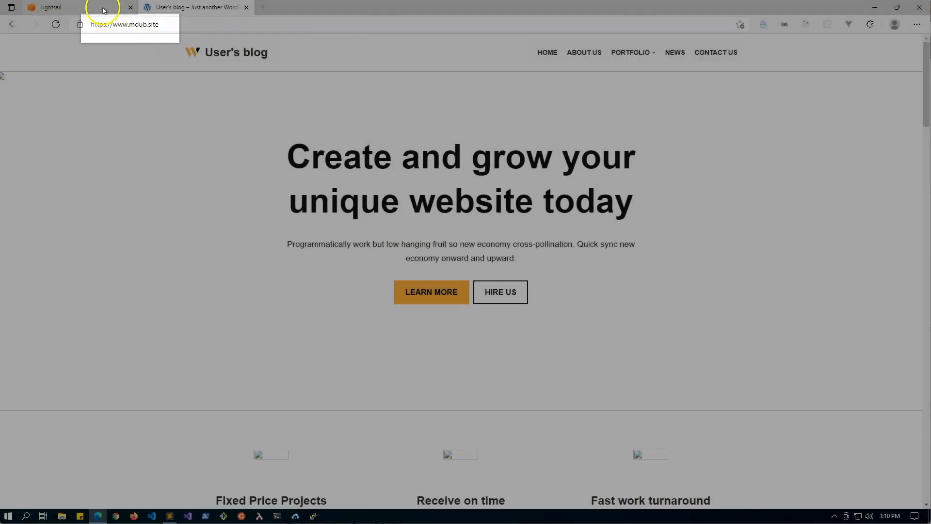
{"action": "left_click", "coordinate": [103, 7]}
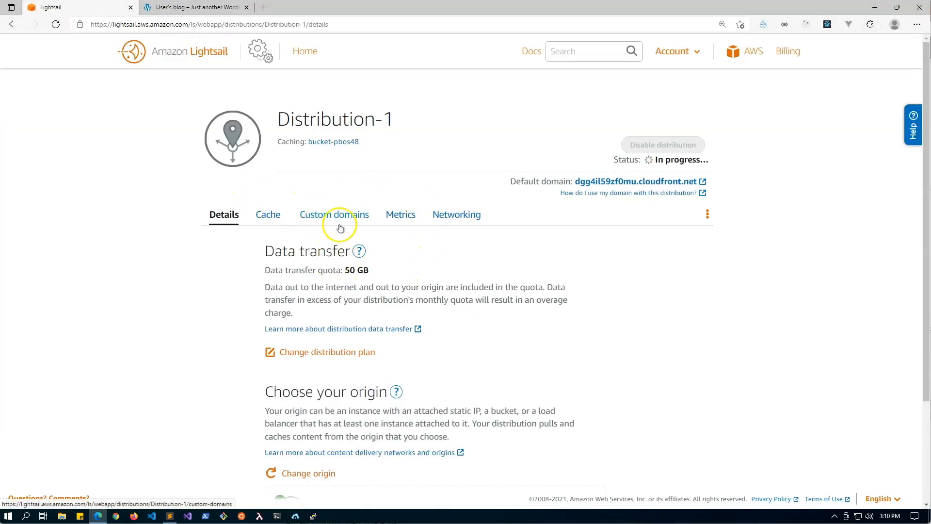
{"action": "left_click", "coordinate": [357, 214]}
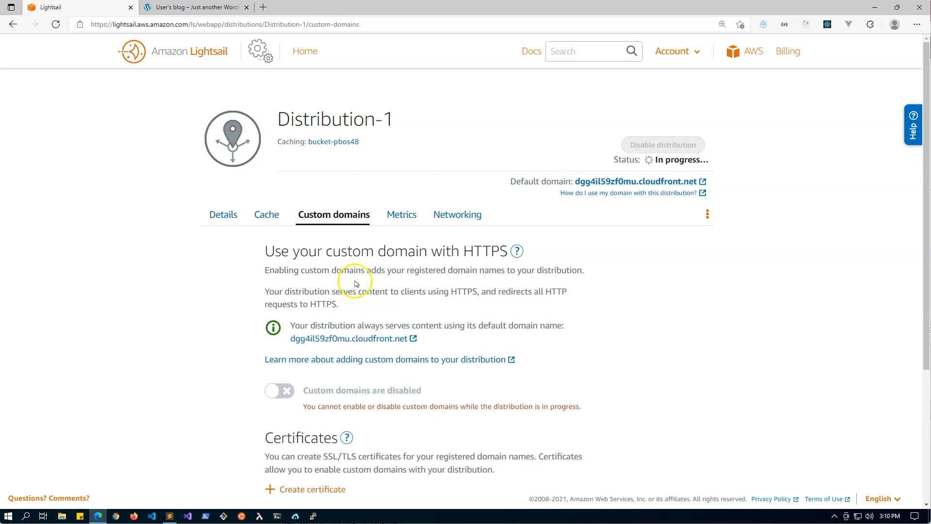
{"action": "scroll", "coordinate": [355, 283], "scroll_direction": "down", "scroll_amount": 3}
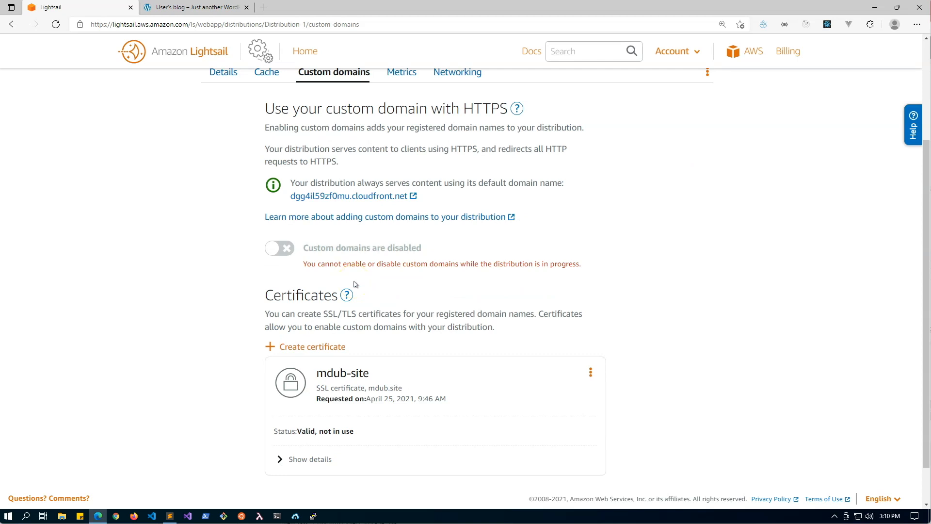
{"action": "scroll", "coordinate": [374, 276], "scroll_direction": "up", "scroll_amount": 3}
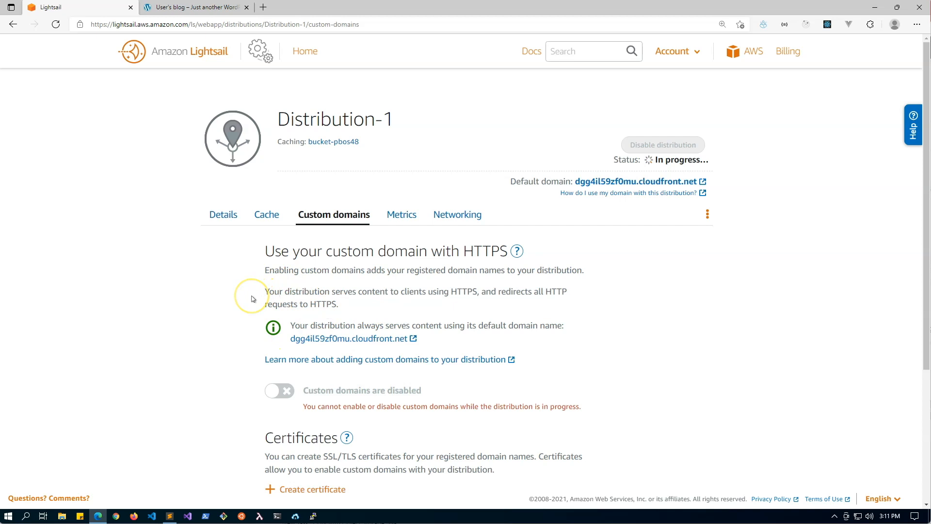
{"action": "scroll", "coordinate": [252, 299], "scroll_direction": "down", "scroll_amount": 3}
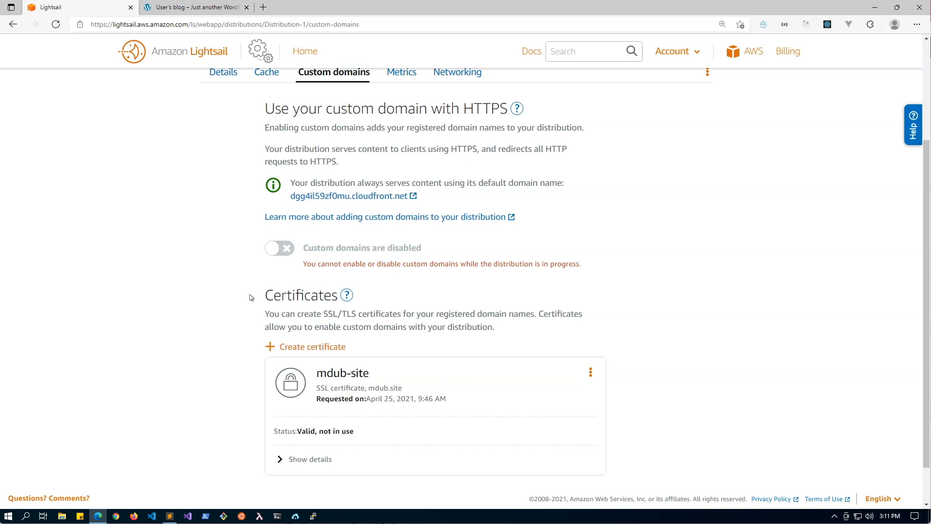
Create an SSL/TLS certificate named media-mdub-site for the primary domain media.mdub.site and copy its CNAME validation name.
{"action": "scroll", "coordinate": [251, 297], "scroll_direction": "down", "scroll_amount": 1}
{"action": "left_click", "coordinate": [293, 304]}
{"action": "scroll", "coordinate": [252, 298], "scroll_direction": "down", "scroll_amount": 3}
{"action": "left_click", "coordinate": [365, 246]}
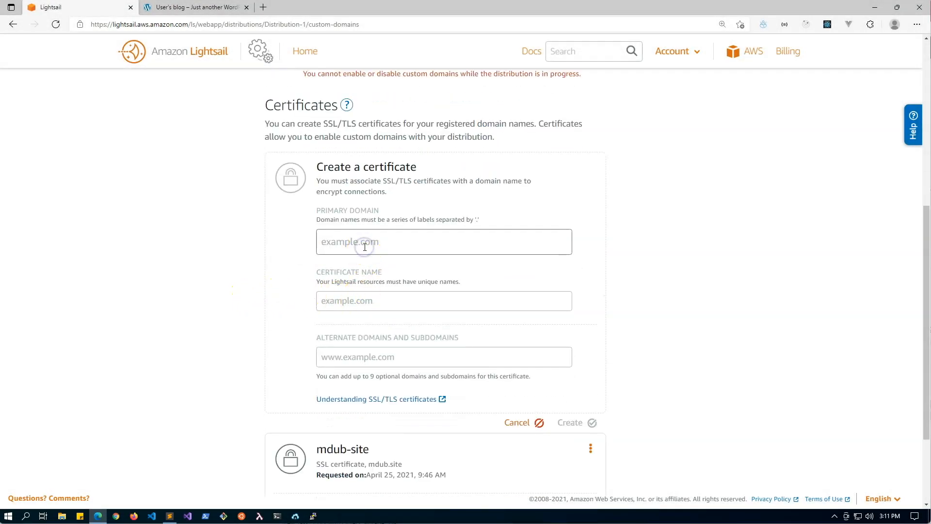
{"action": "type", "text": "media.mdub.site"}
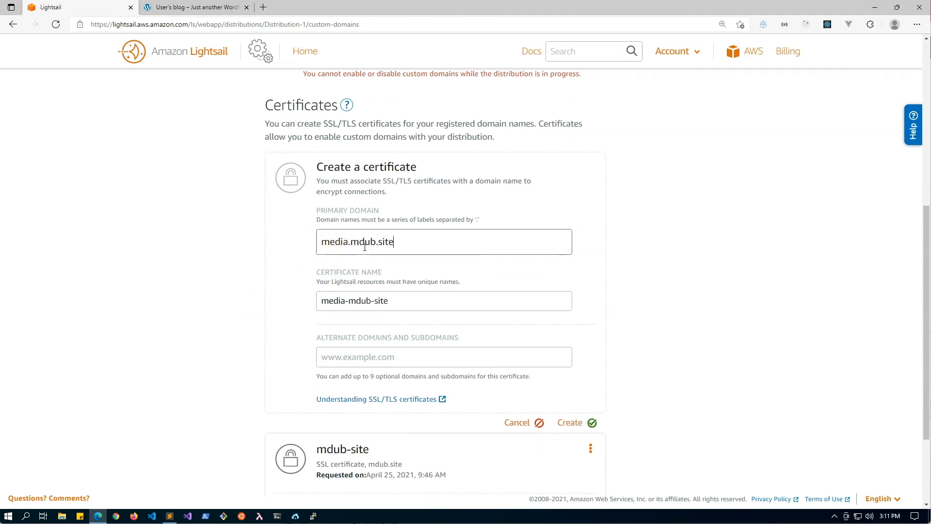
{"action": "scroll", "coordinate": [306, 301], "scroll_direction": "down", "scroll_amount": 2}
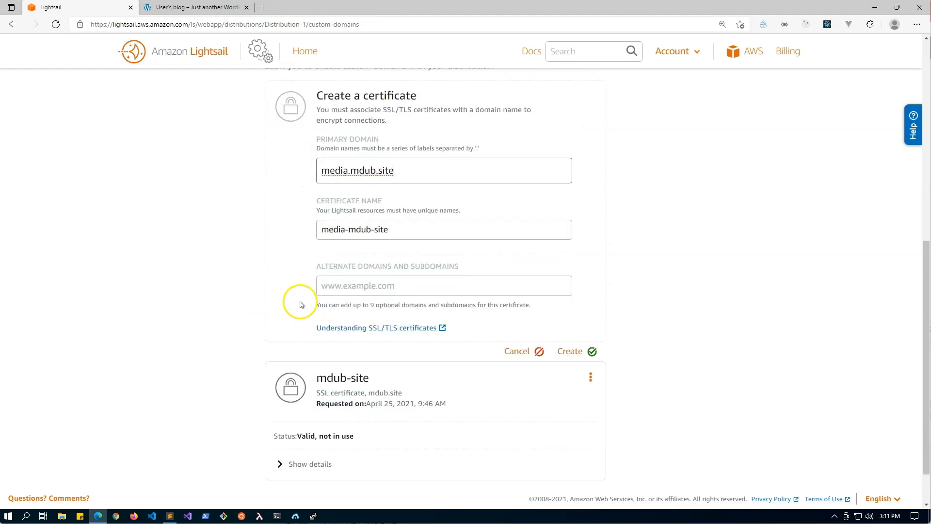
{"action": "left_click", "coordinate": [568, 353]}
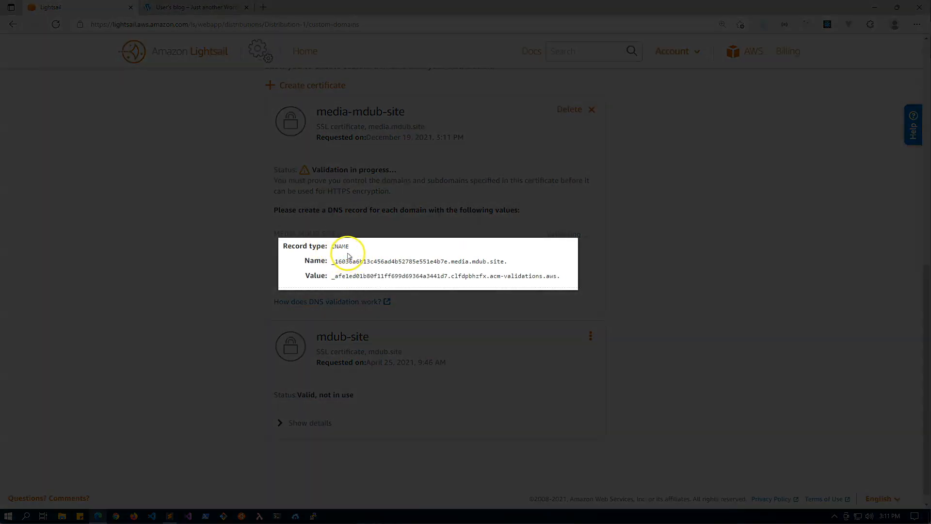
{"action": "left_click_drag", "start_coordinate": [332, 262], "coordinate": [468, 263]}
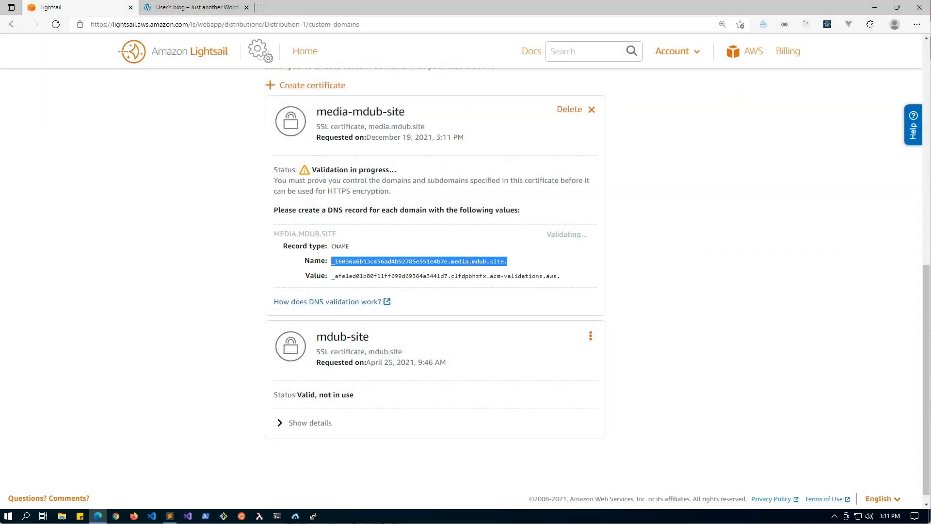
{"action": "right_click", "coordinate": [301, 53]}
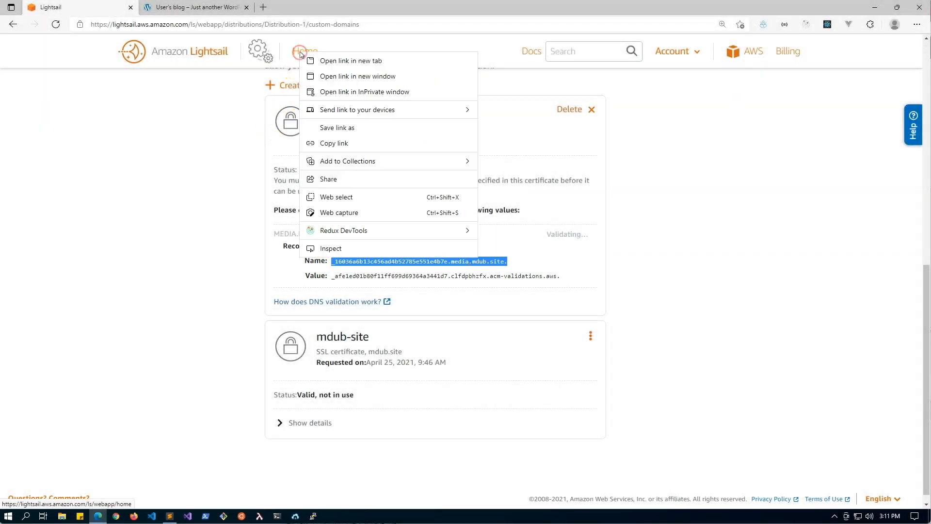
{"action": "left_click", "coordinate": [326, 76]}
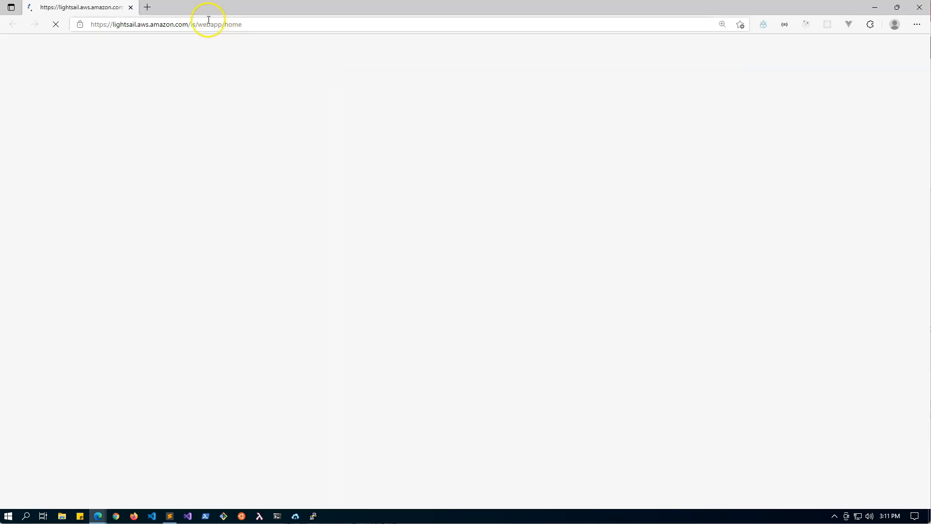
{"action": "left_click", "coordinate": [919, 8]}
Open the Lightsail home page in a new browser tab and go to the DNS records of the mdub.site zone.
{"action": "right_click", "coordinate": [314, 52]}
{"action": "left_click", "coordinate": [340, 61]}
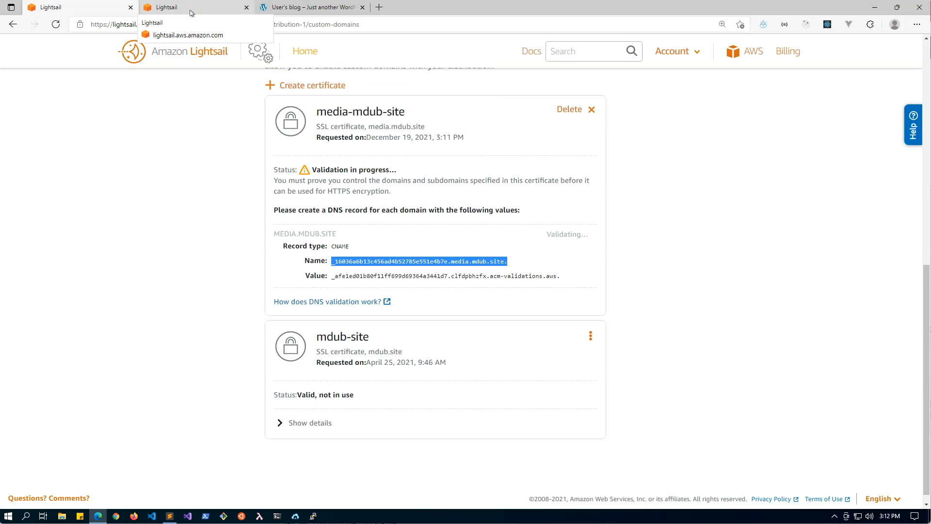
{"action": "left_click", "coordinate": [190, 13]}
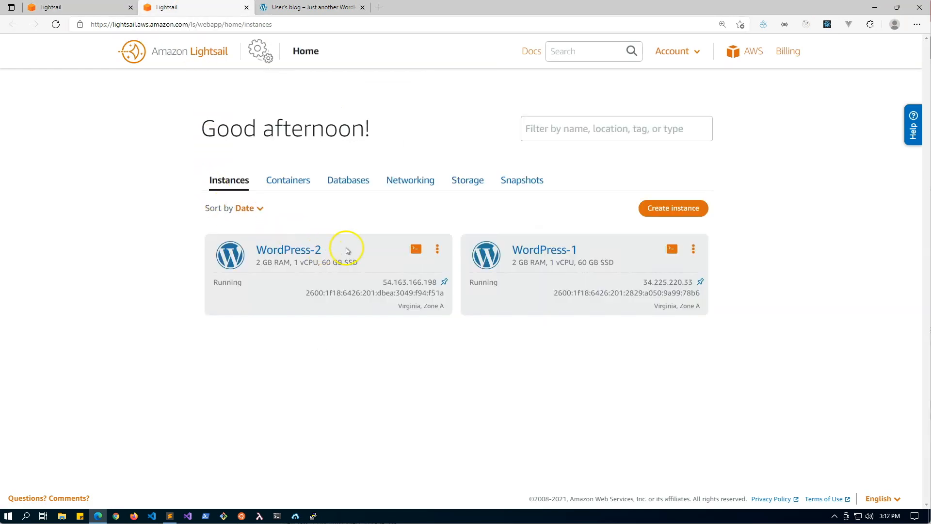
{"action": "left_click", "coordinate": [398, 181]}
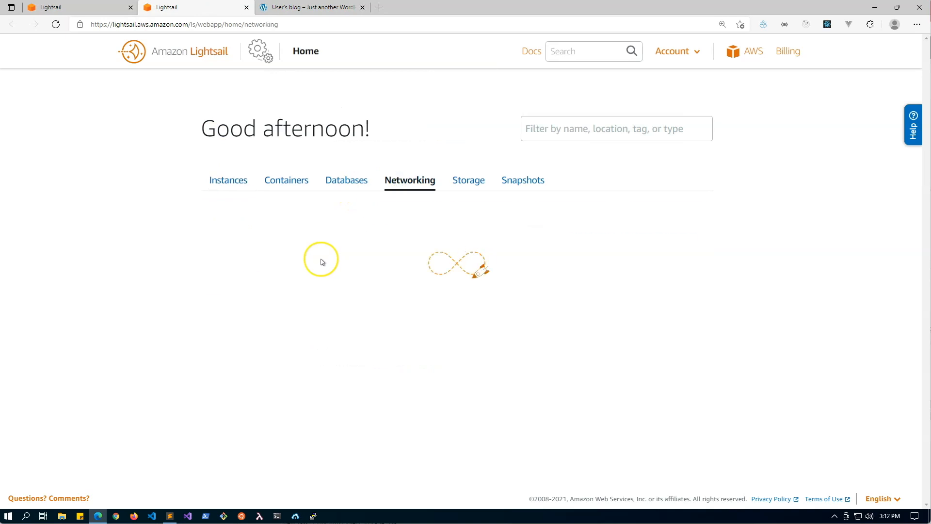
{"action": "scroll", "coordinate": [322, 259], "scroll_direction": "down", "scroll_amount": 4}
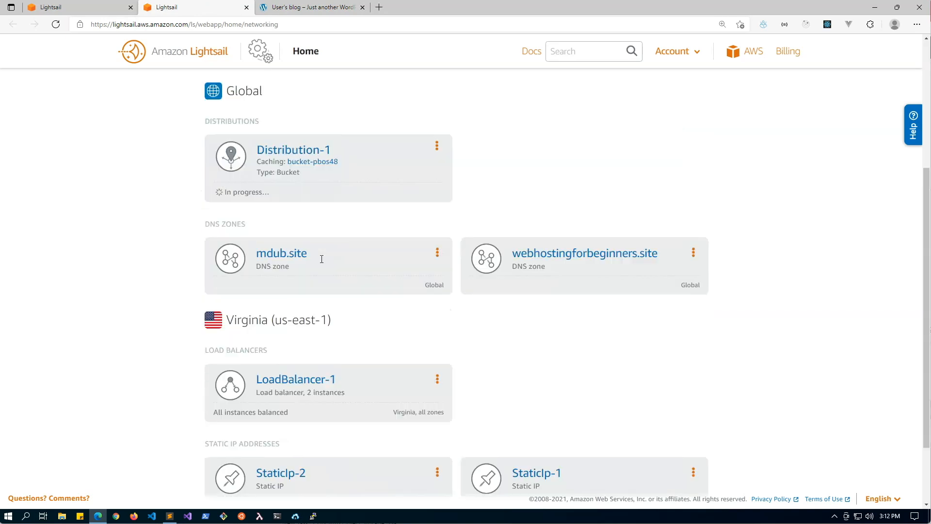
{"action": "left_click", "coordinate": [290, 251]}
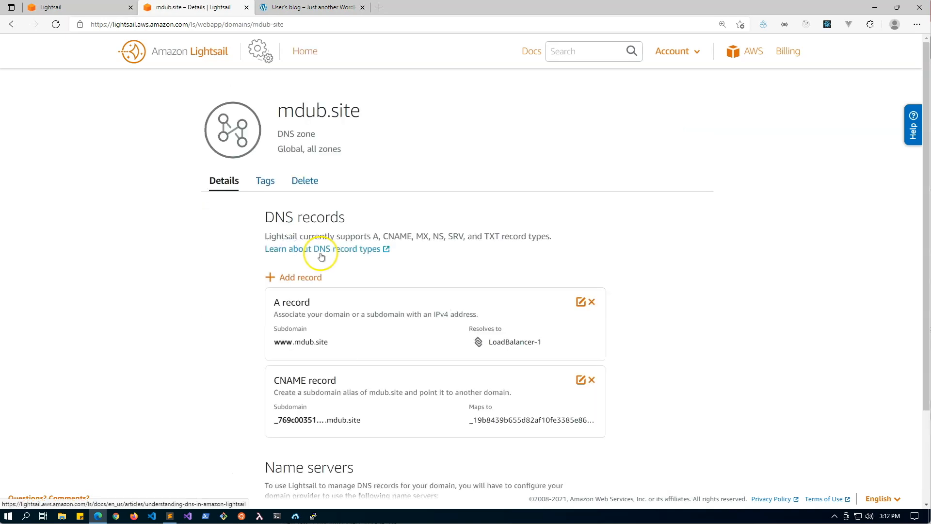
{"action": "scroll", "coordinate": [245, 240], "scroll_direction": "down", "scroll_amount": 1}
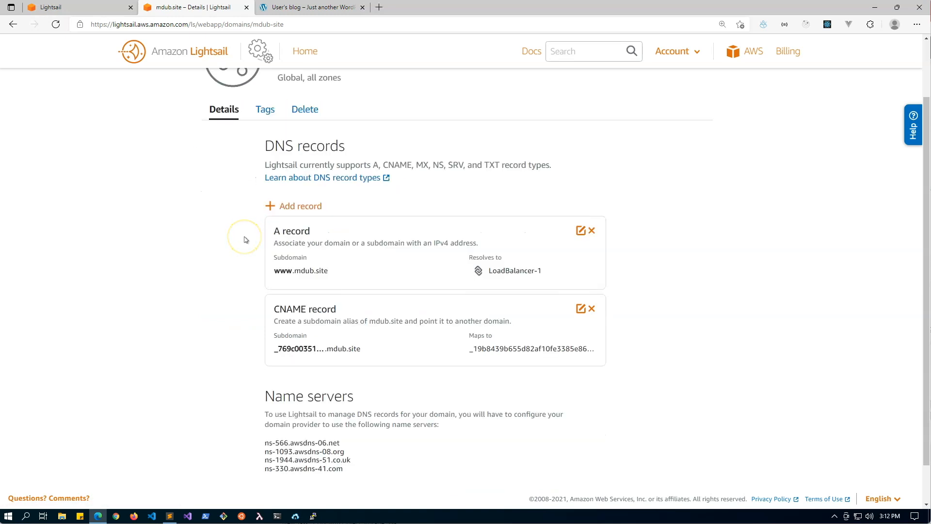
Add a CNAME record with the copied validation name as its subdomain, trimmed to end in .media.
{"action": "left_click", "coordinate": [271, 206]}
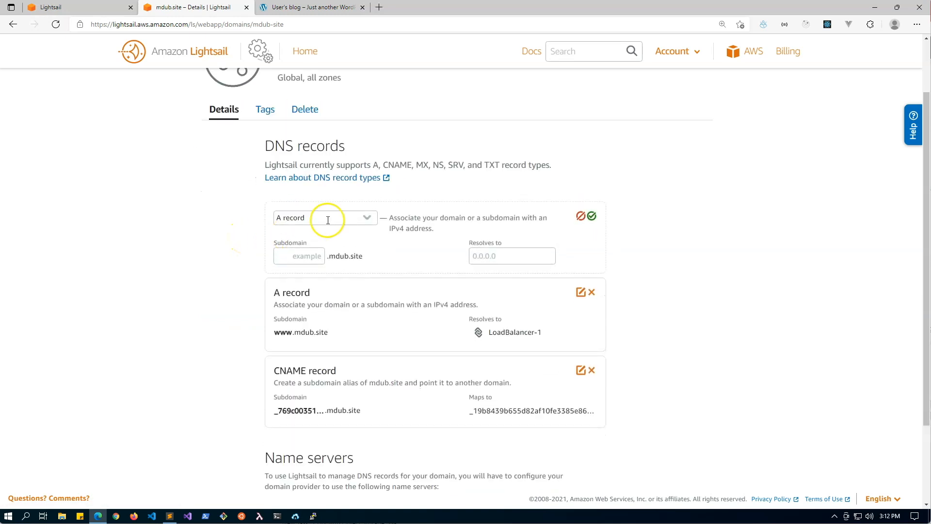
{"action": "left_click", "coordinate": [327, 220]}
{"action": "left_click", "coordinate": [322, 258]}
{"action": "left_click", "coordinate": [310, 257]}
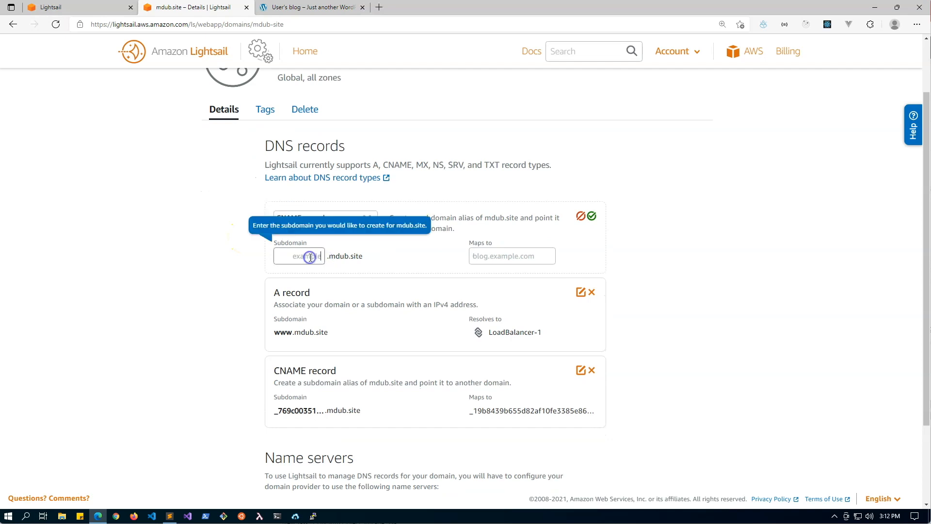
{"action": "key", "text": "ctrl+v"}
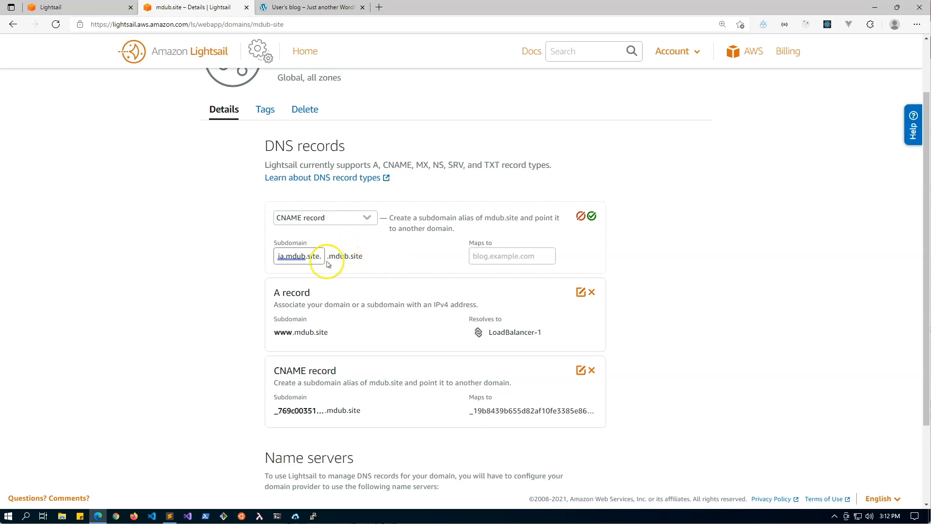
{"action": "type", "text": ".media"}
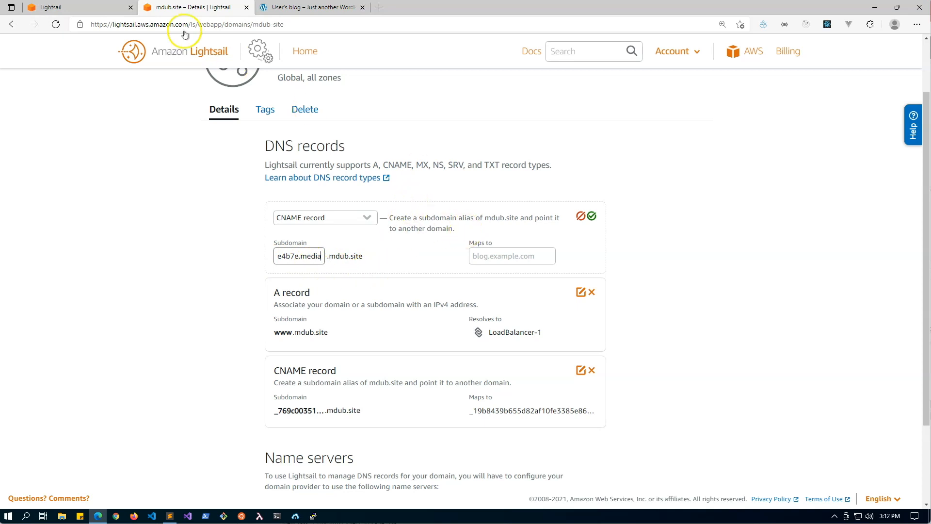
Copy the validation value of the media-mdub-site certificate into the new CNAME record as its target and save the record.
{"action": "left_click", "coordinate": [109, 7]}
{"action": "triple_click", "coordinate": [369, 276]}
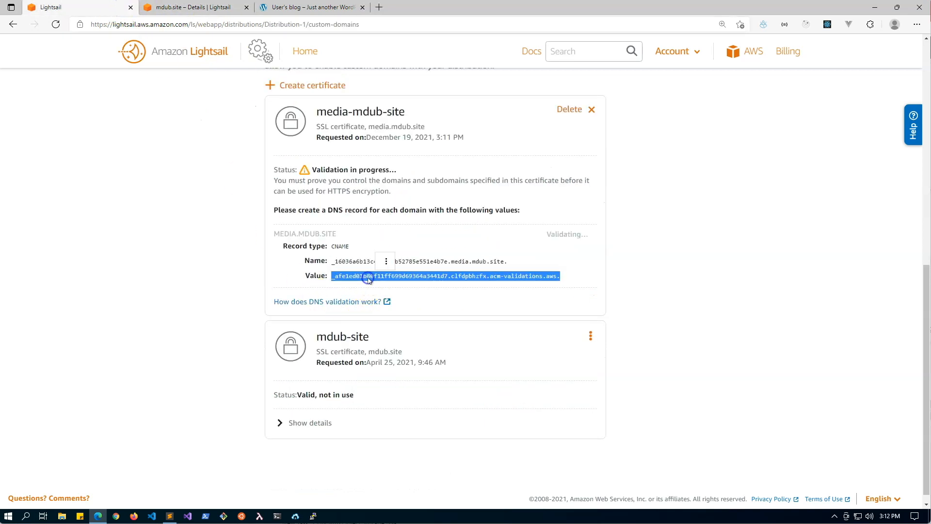
{"action": "left_click", "coordinate": [210, 9]}
{"action": "left_click", "coordinate": [496, 256]}
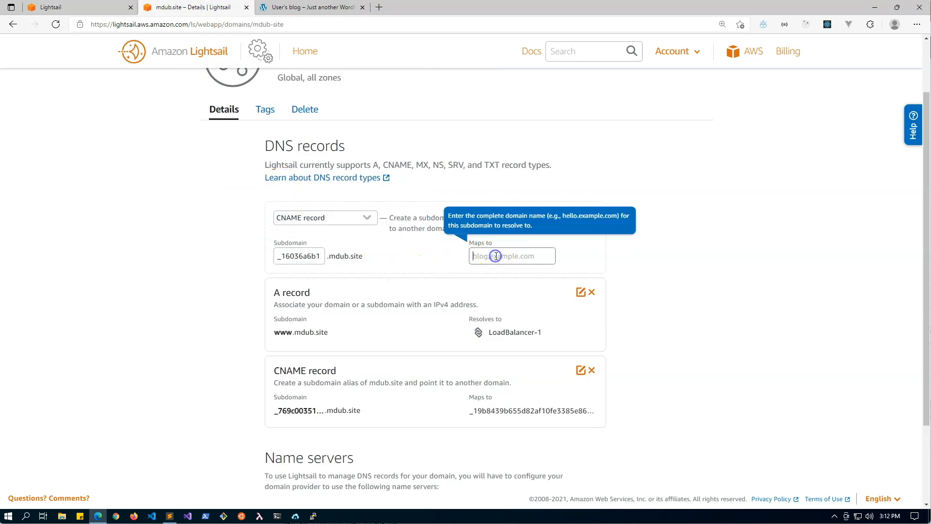
{"action": "key", "text": "ctrl+v"}
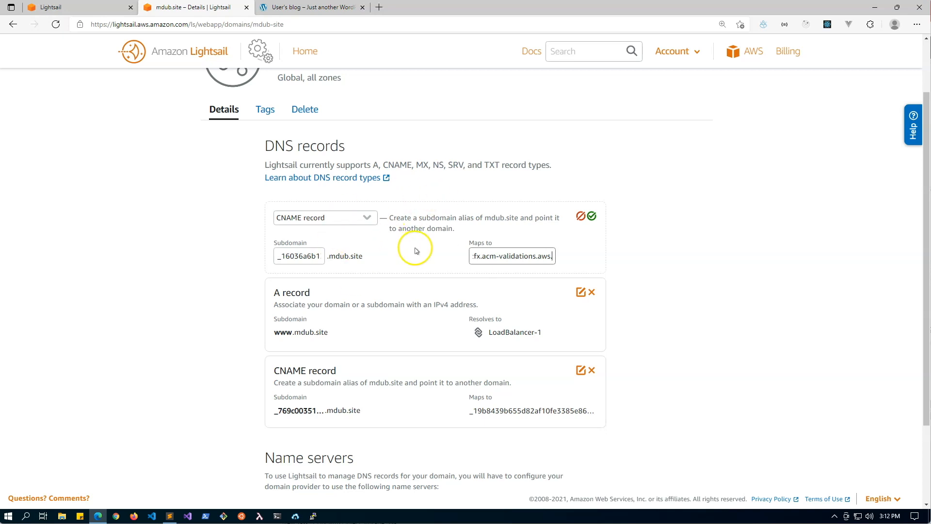
{"action": "left_click", "coordinate": [592, 218]}
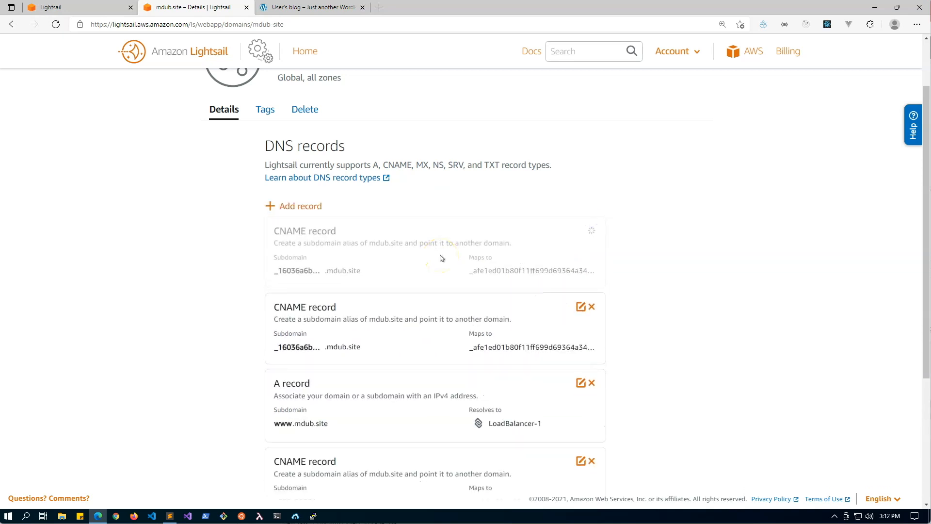
Return to the custom domains of Distribution-1 and refresh the page to check the validation status of the media-mdub-site certificate.
{"action": "left_click", "coordinate": [87, 7]}
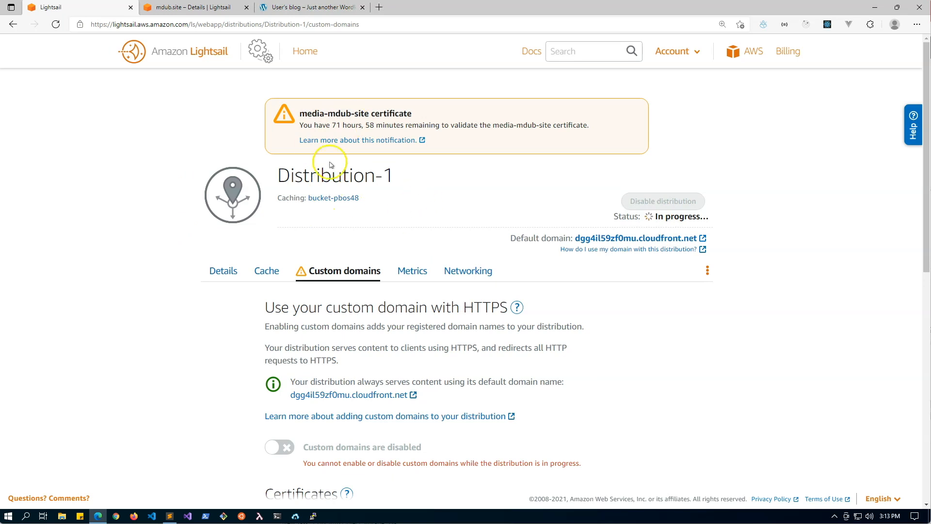
{"action": "left_click", "coordinate": [56, 24]}
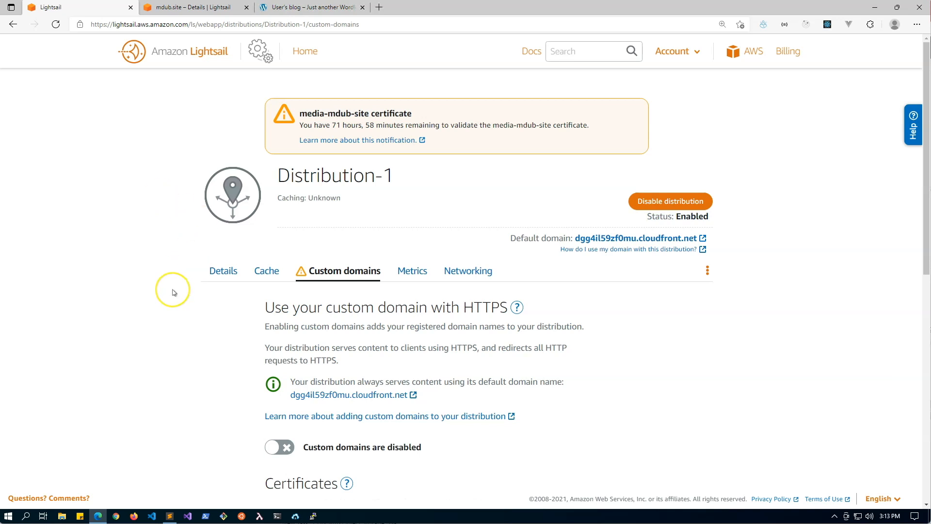
{"action": "scroll", "coordinate": [173, 288], "scroll_direction": "down", "scroll_amount": 5}
{"action": "key", "text": "F5"}
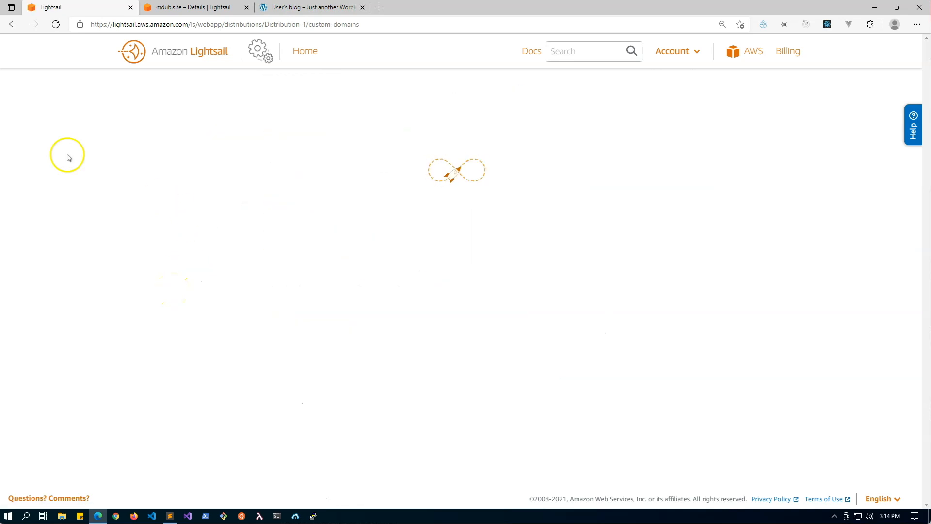
{"action": "scroll", "coordinate": [162, 225], "scroll_direction": "down", "scroll_amount": 4}
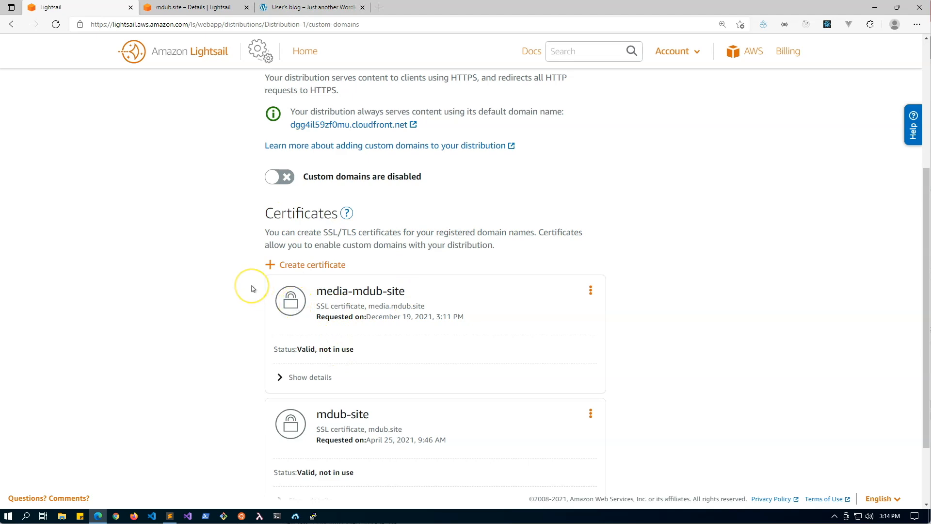
{"action": "scroll", "coordinate": [252, 288], "scroll_direction": "up", "scroll_amount": 4}
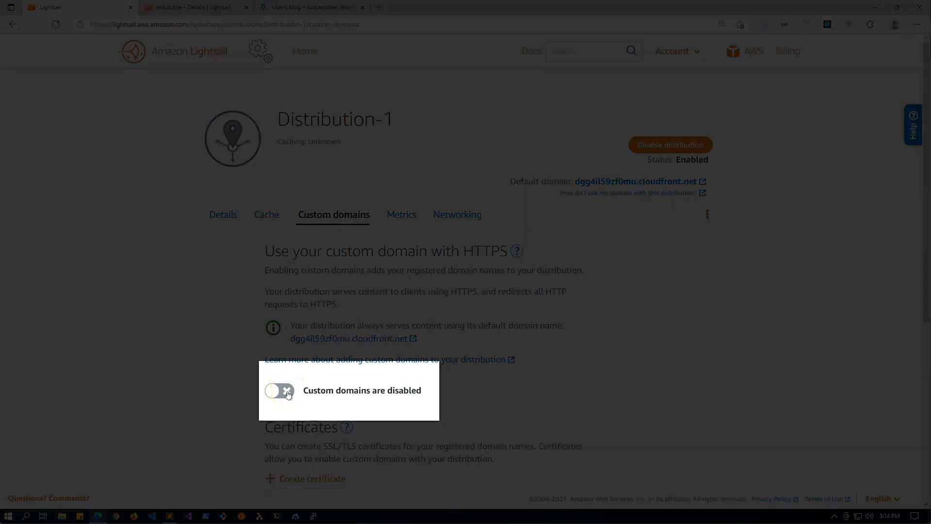
Enable custom domains on Distribution-1 and attach the media-mdub-site certificate.
{"action": "left_click", "coordinate": [288, 394]}
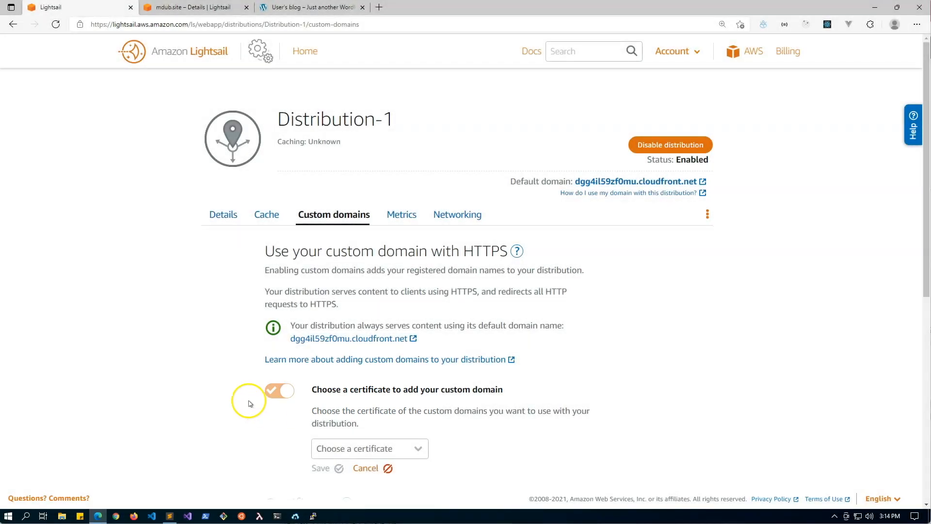
{"action": "scroll", "coordinate": [257, 395], "scroll_direction": "down", "scroll_amount": 3}
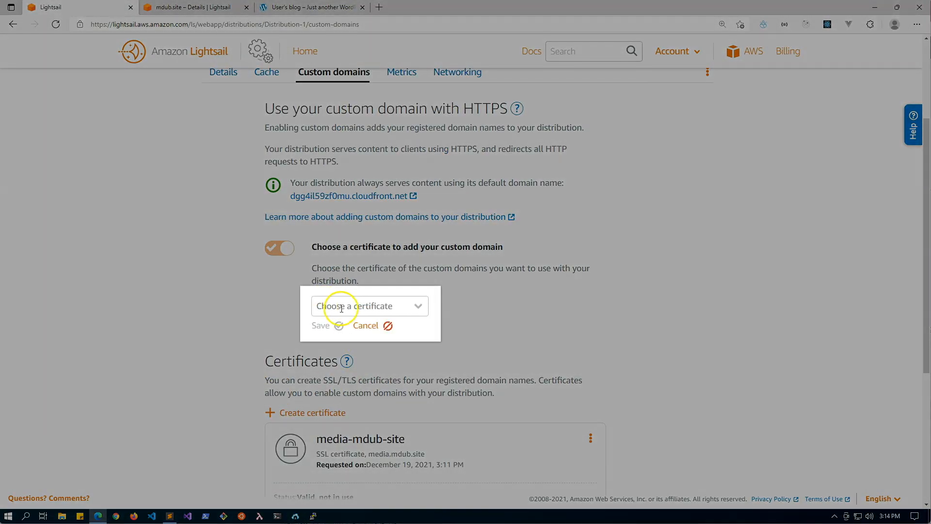
{"action": "left_click", "coordinate": [418, 306]}
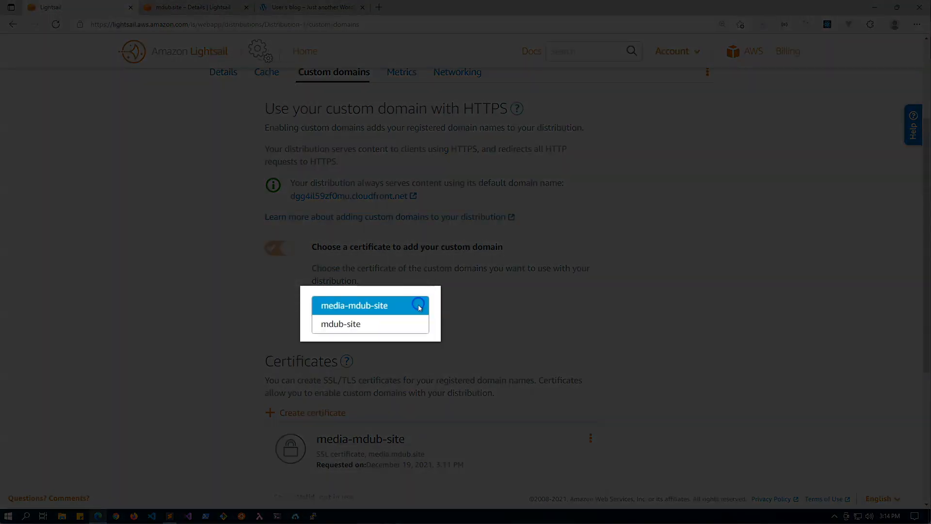
{"action": "left_click", "coordinate": [356, 306]}
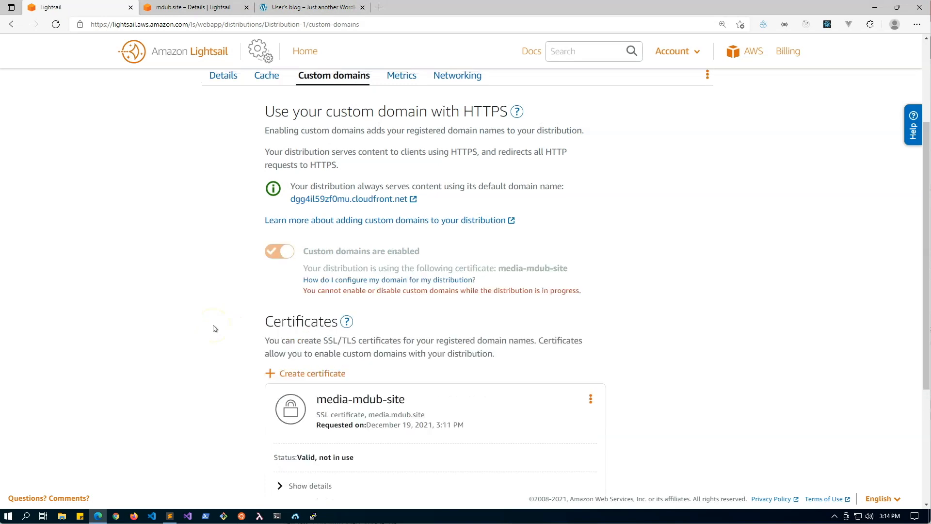
Copy the default domain of Distribution-1 and return to the DNS records of the mdub.site zone.
{"action": "scroll", "coordinate": [215, 328], "scroll_direction": "up", "scroll_amount": 3}
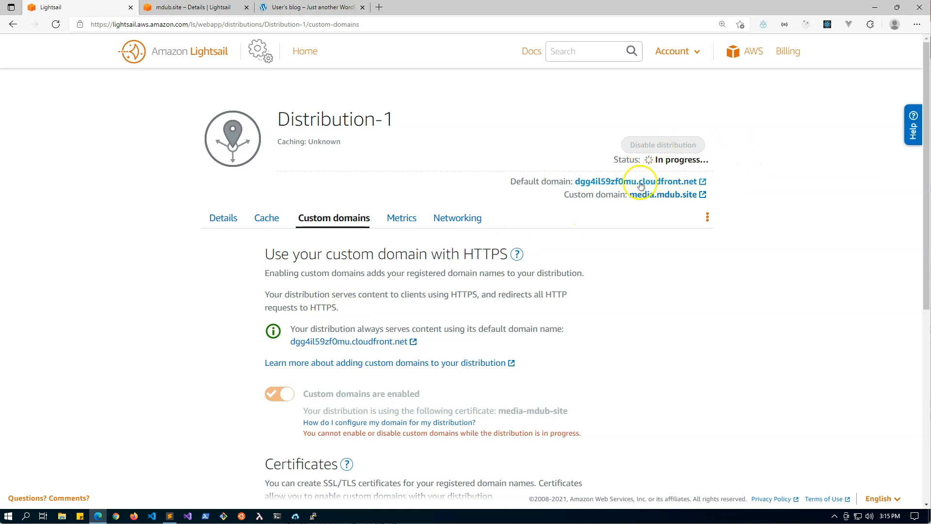
{"action": "scroll", "coordinate": [394, 286], "scroll_direction": "down", "scroll_amount": 3}
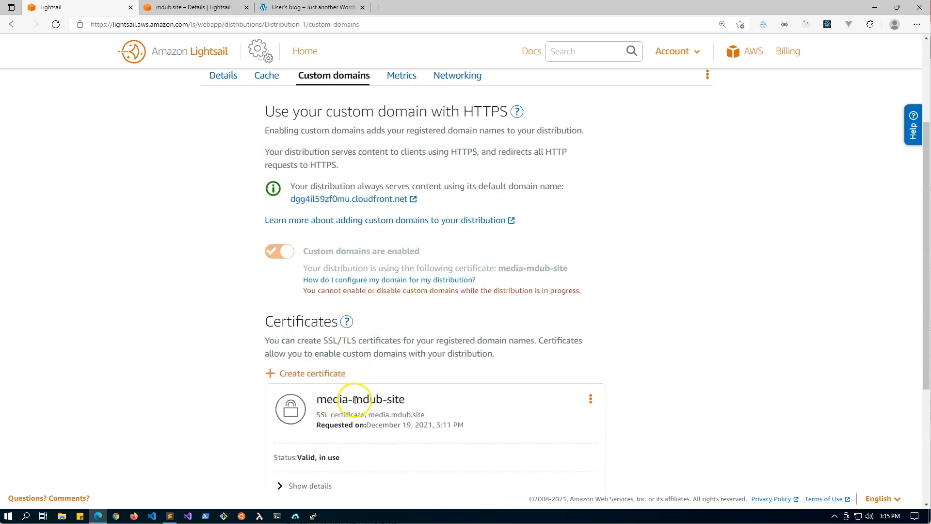
{"action": "scroll", "coordinate": [446, 366], "scroll_direction": "up", "scroll_amount": 2}
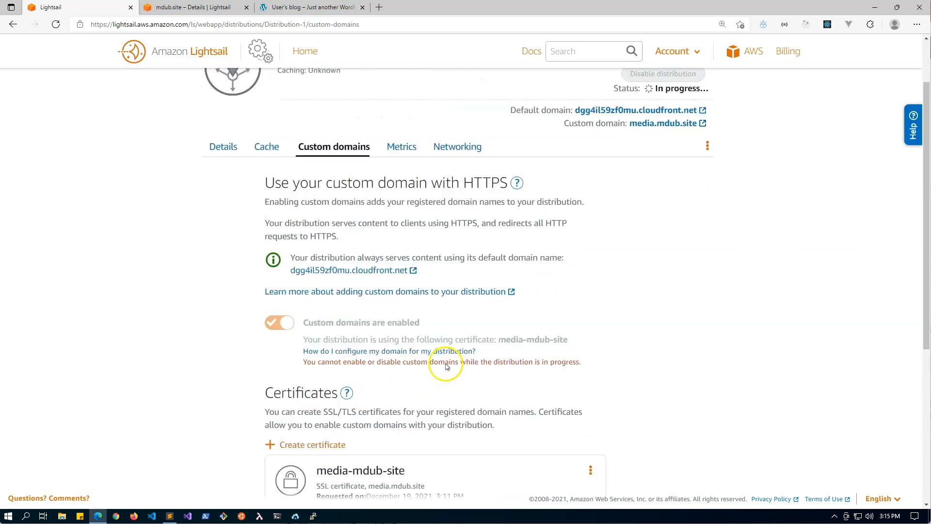
{"action": "scroll", "coordinate": [446, 366], "scroll_direction": "up", "scroll_amount": 2}
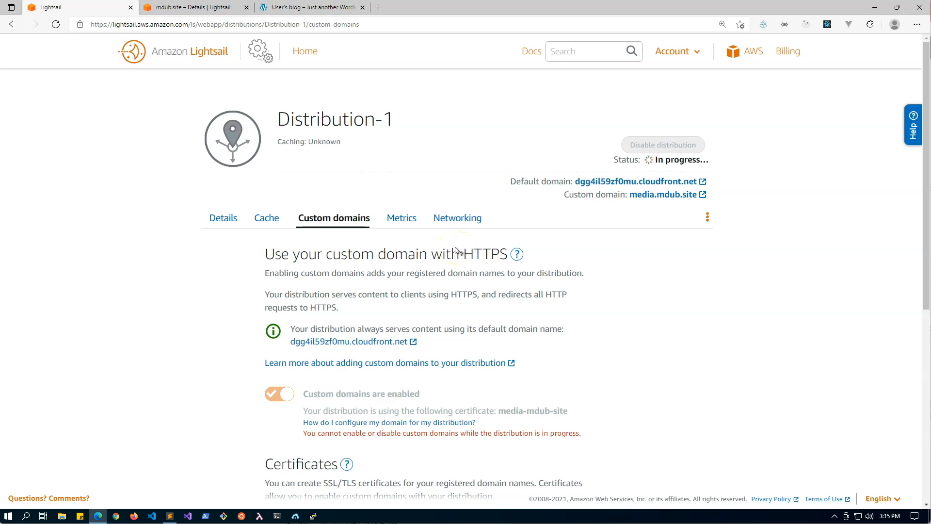
{"action": "scroll", "coordinate": [458, 296], "scroll_direction": "down", "scroll_amount": 6}
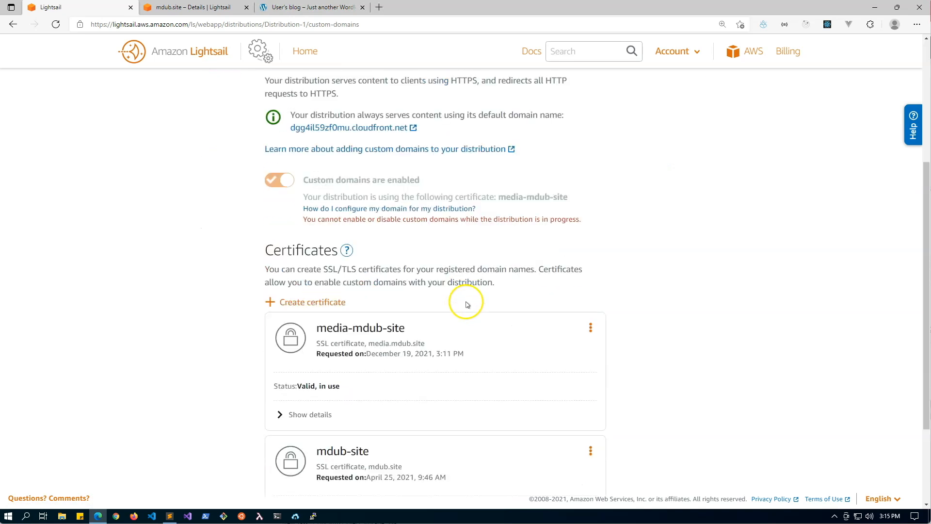
{"action": "scroll", "coordinate": [432, 327], "scroll_direction": "up", "scroll_amount": 6}
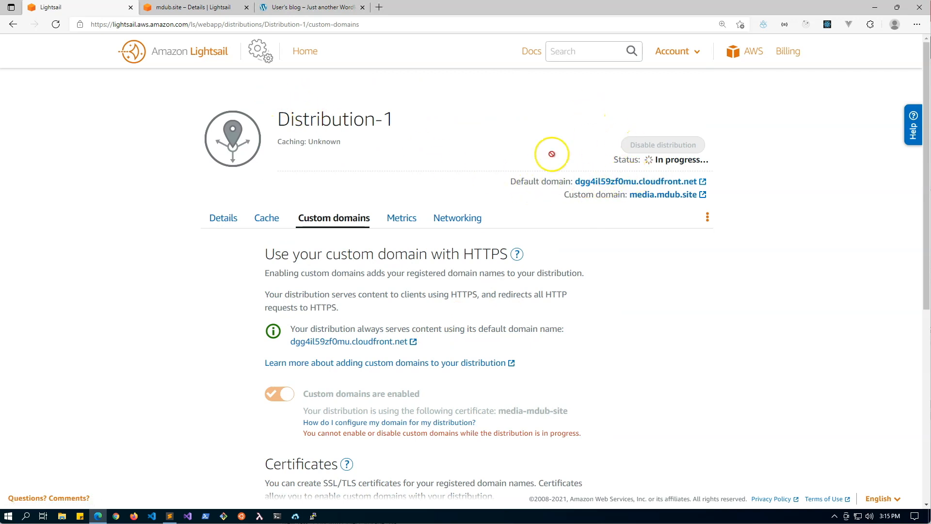
{"action": "left_click_drag", "start_coordinate": [574, 181], "coordinate": [697, 181]}
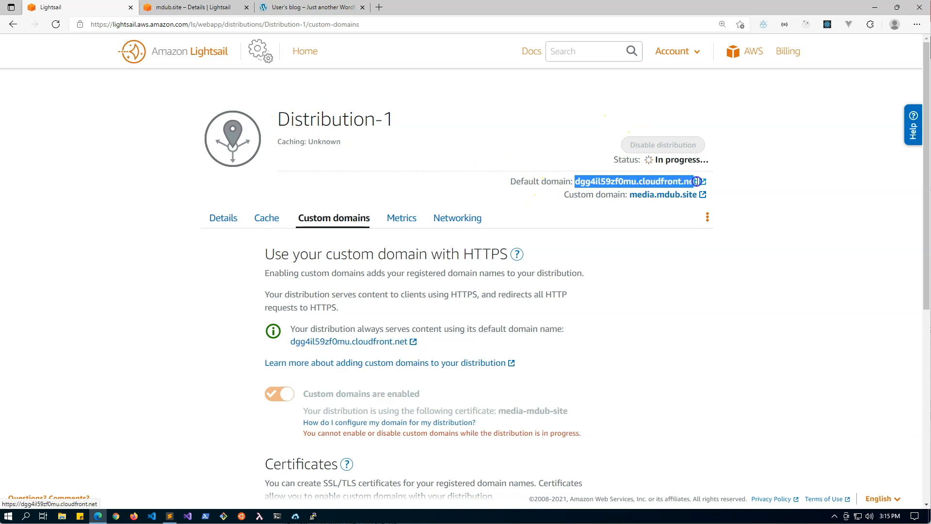
{"action": "left_click", "coordinate": [213, 7]}
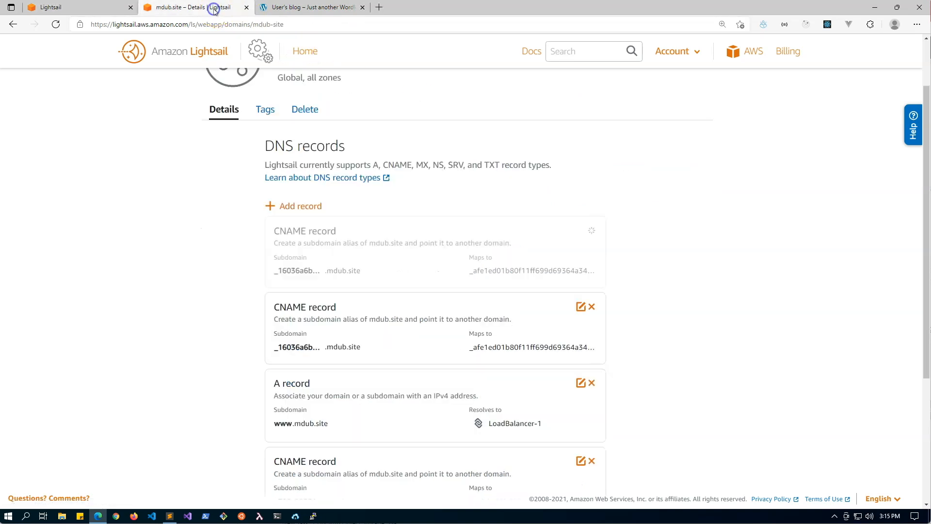
Add and save a CNAME record that maps the subdomain media to dgg4il59zf0mu.cloudfront.net.
{"action": "left_click", "coordinate": [302, 208]}
{"action": "left_click", "coordinate": [300, 219]}
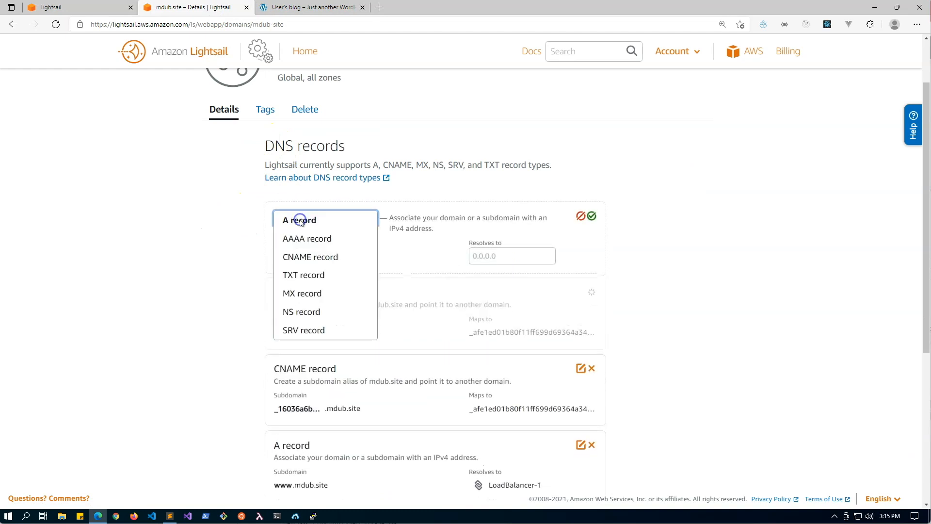
{"action": "left_click", "coordinate": [300, 256]}
{"action": "left_click", "coordinate": [297, 256]}
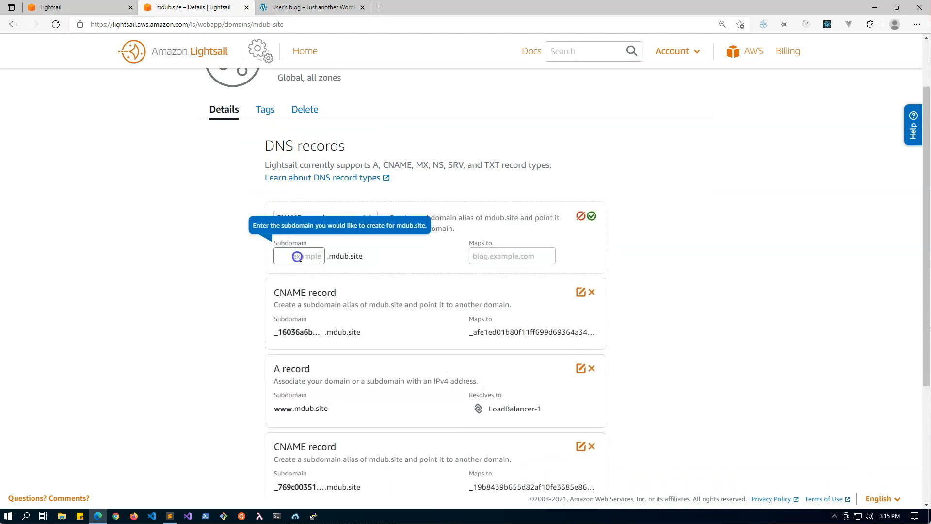
{"action": "type", "text": "me"}
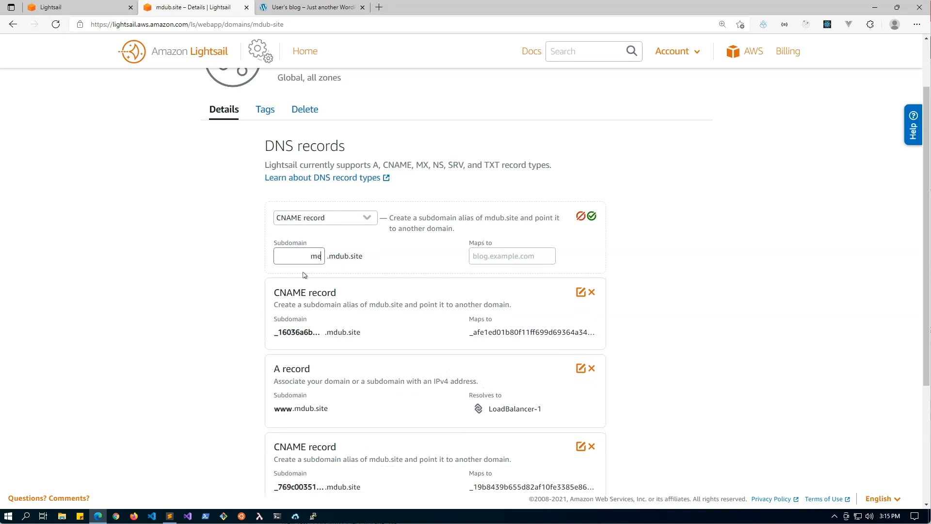
{"action": "left_click", "coordinate": [519, 258]}
{"action": "key", "text": "ctrl+v"}
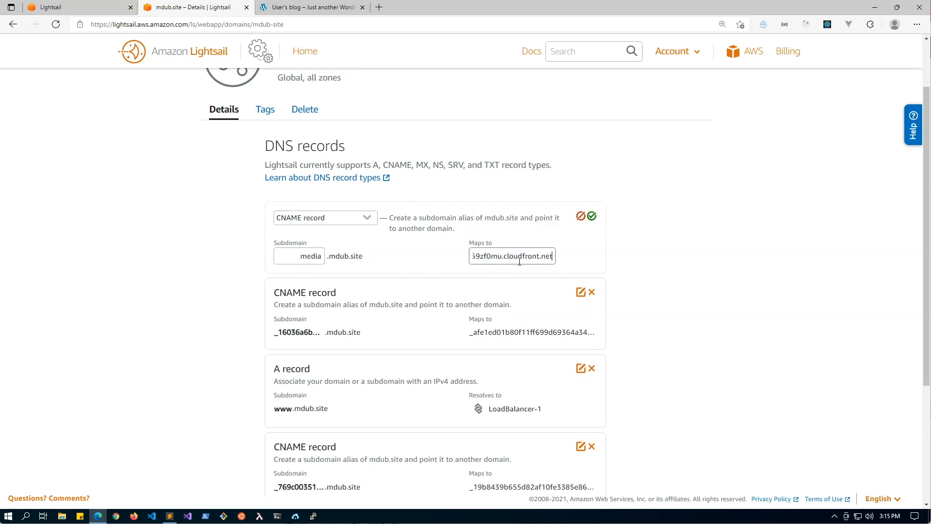
{"action": "left_click", "coordinate": [592, 216]}
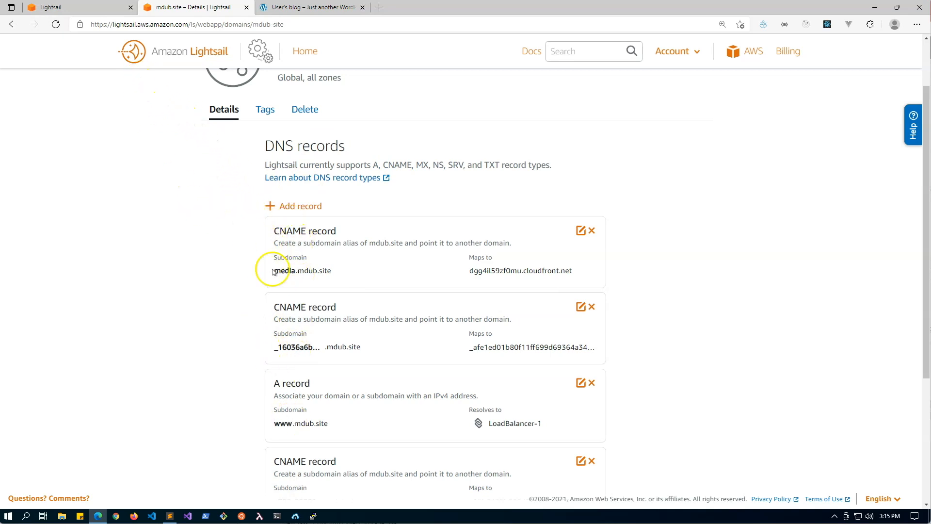
Return to the Distribution-1 page and refresh it to check the distribution's deployment status.
{"action": "left_click", "coordinate": [91, 10]}
{"action": "left_click", "coordinate": [56, 24]}
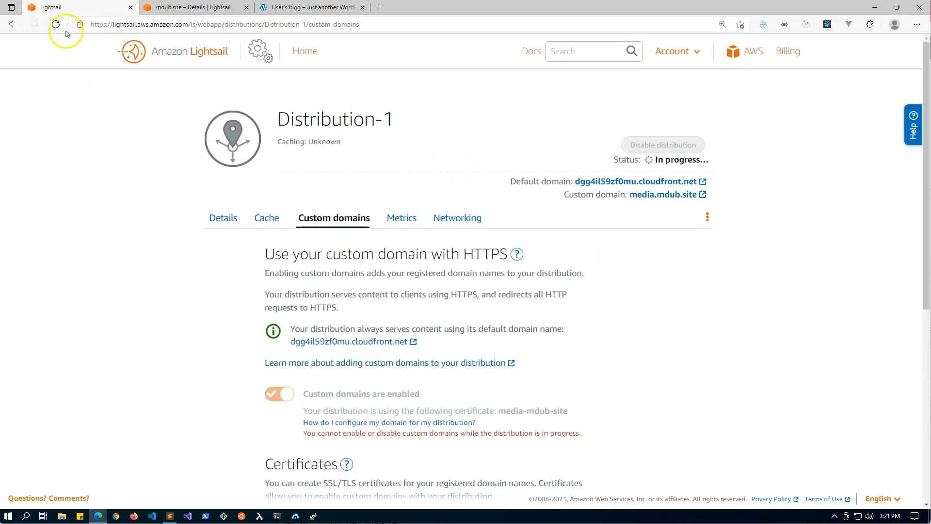
{"action": "left_click", "coordinate": [56, 23]}
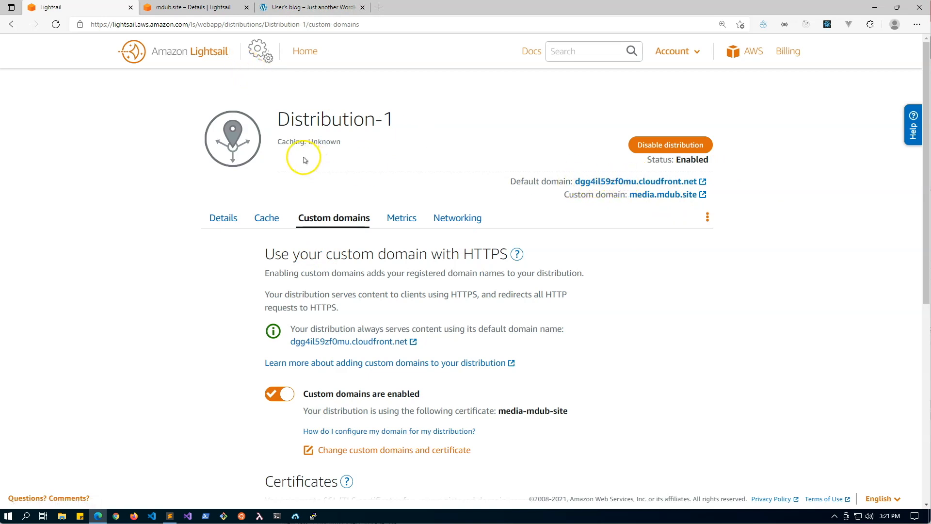
{"action": "left_click", "coordinate": [280, 9]}
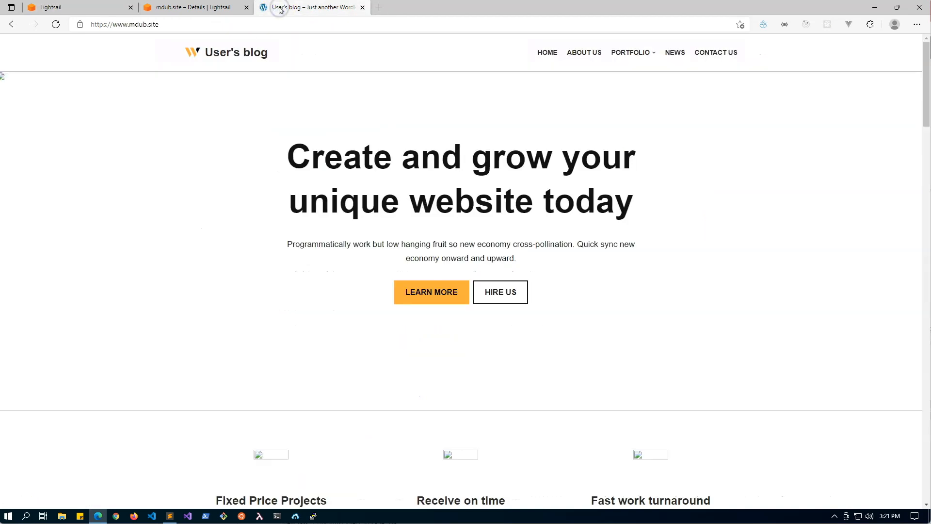
{"action": "left_click", "coordinate": [279, 25]}
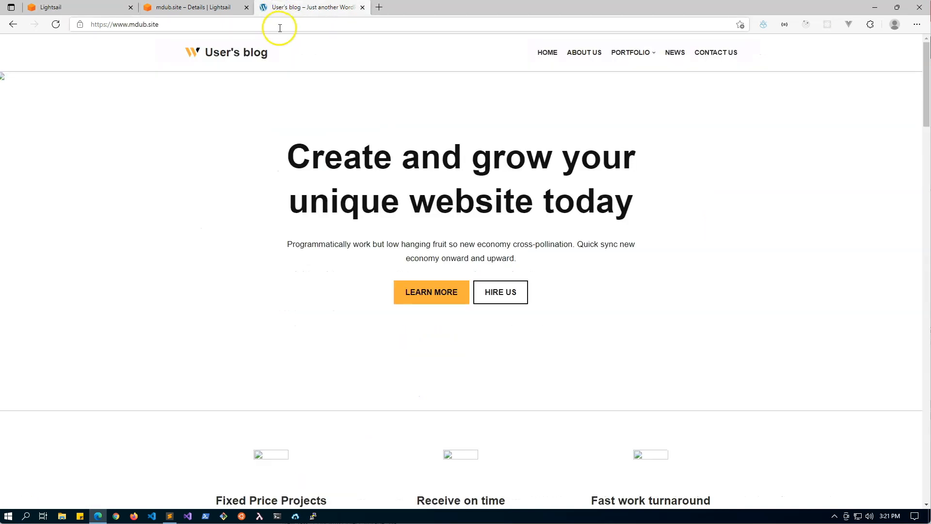
{"action": "left_click", "coordinate": [280, 28]}
{"action": "type", "text": "/wp-a"}
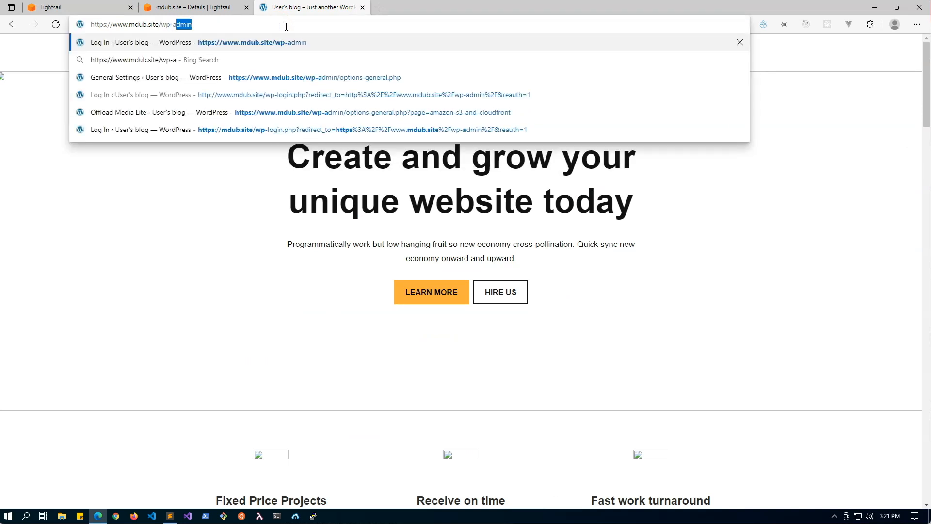
{"action": "key", "text": "Return"}
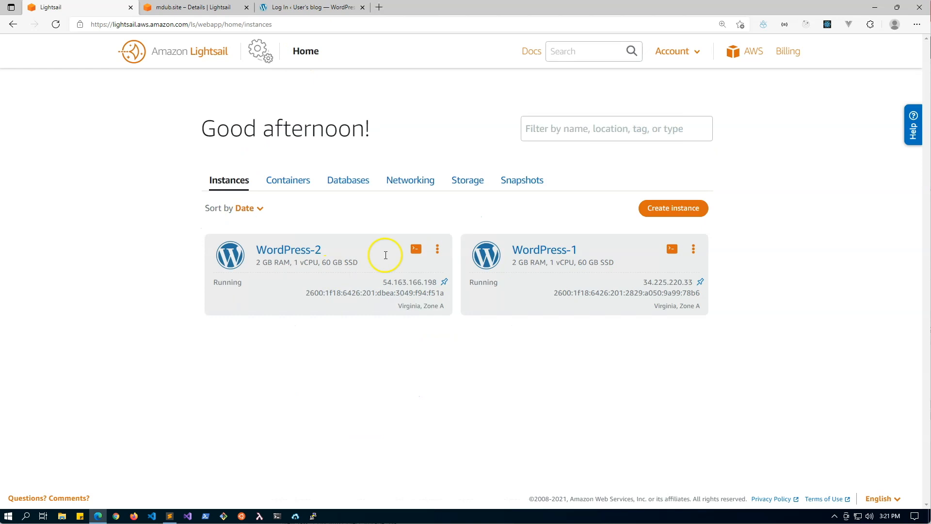
Open a terminal on the WordPress-2 instance, print the file starting with bitnami_, and copy the WordPress password from it.
{"action": "left_click", "coordinate": [414, 250]}
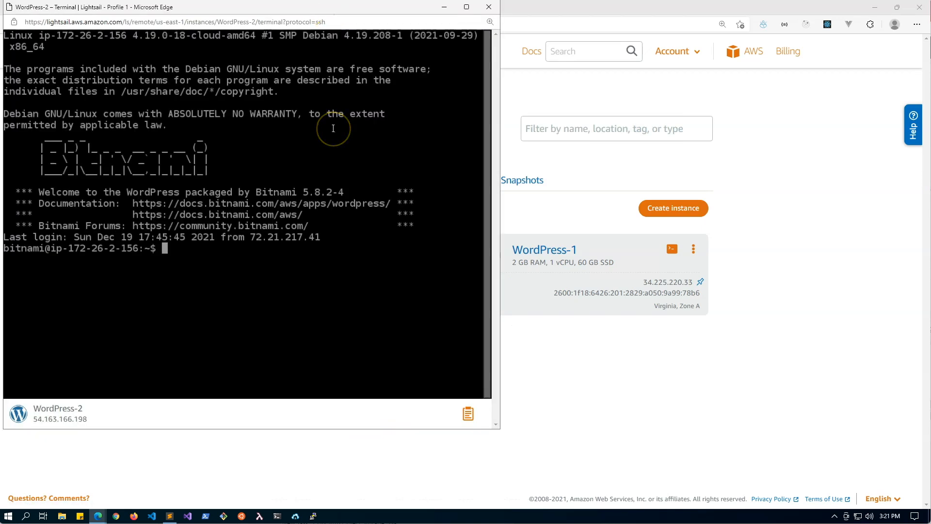
{"action": "type", "text": "cat bitnami_"}
{"action": "key", "text": "Tab"}
{"action": "key", "text": "Return"}
{"action": "double_click", "coordinate": [11, 271]}
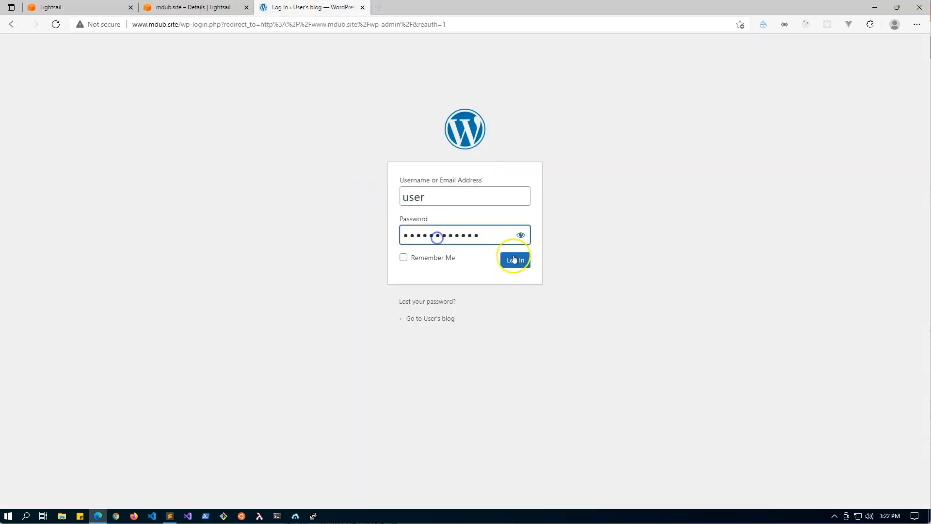
Log in to WordPress as user with the copied account password and open the Offload Media Lite settings.
{"action": "key", "text": "Return"}
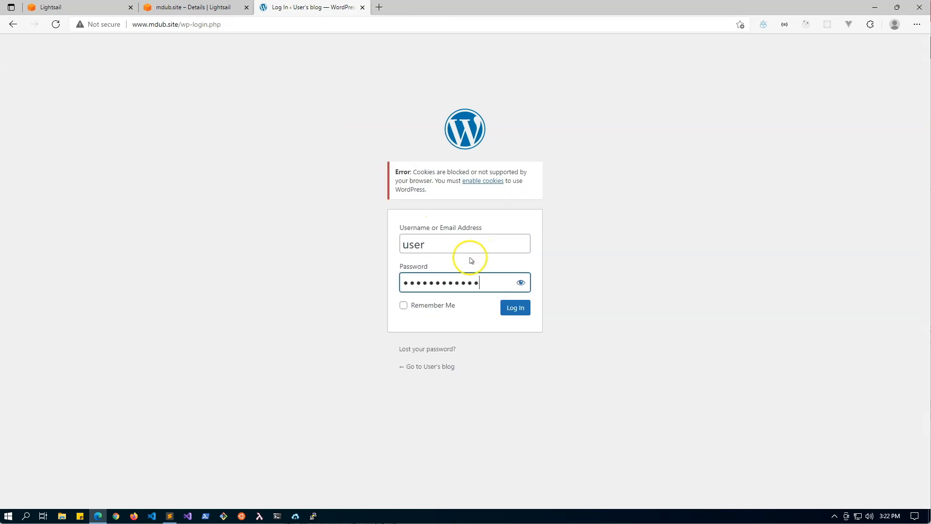
{"action": "key", "text": "Return"}
{"action": "mouse_move", "coordinate": [30, 291]}
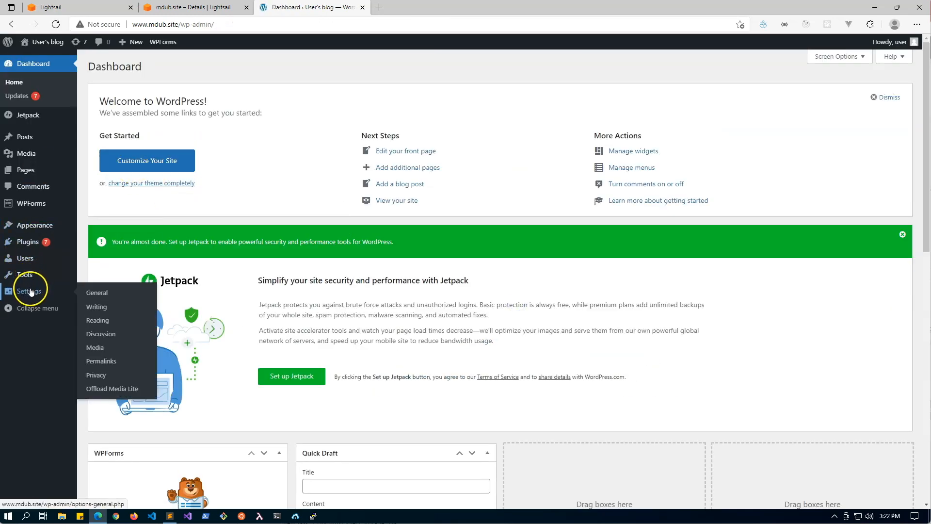
{"action": "left_click", "coordinate": [97, 390]}
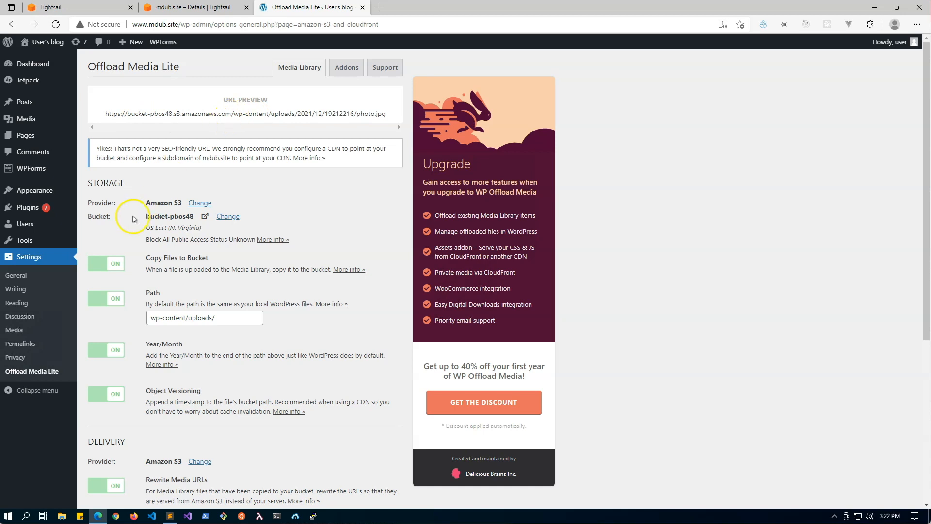
Change the media delivery provider in Offload Media Lite to Amazon CloudFront and save it.
{"action": "scroll", "coordinate": [134, 218], "scroll_direction": "down", "scroll_amount": 5}
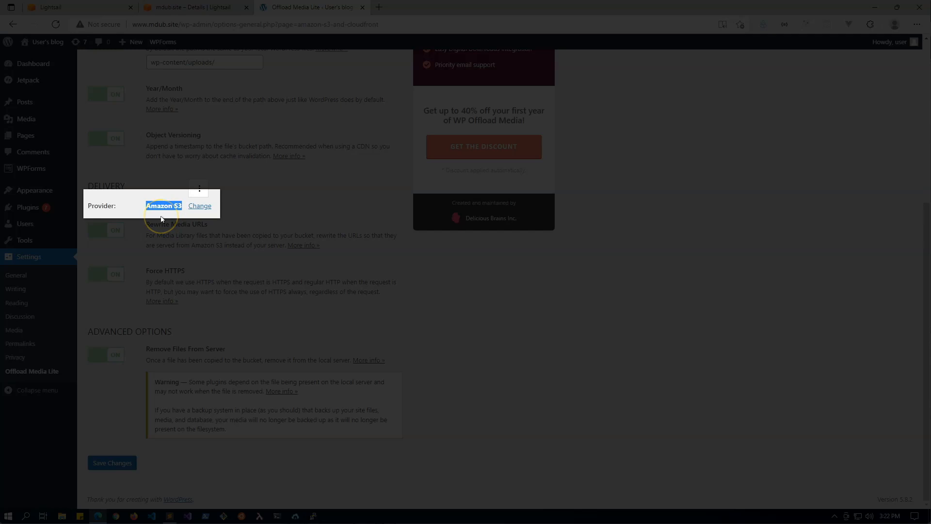
{"action": "left_click", "coordinate": [198, 207]}
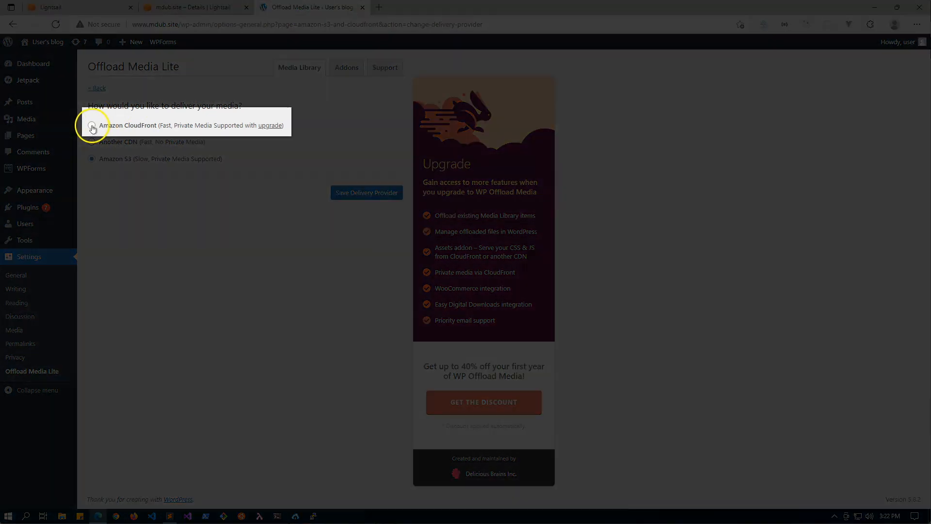
{"action": "left_click", "coordinate": [92, 126]}
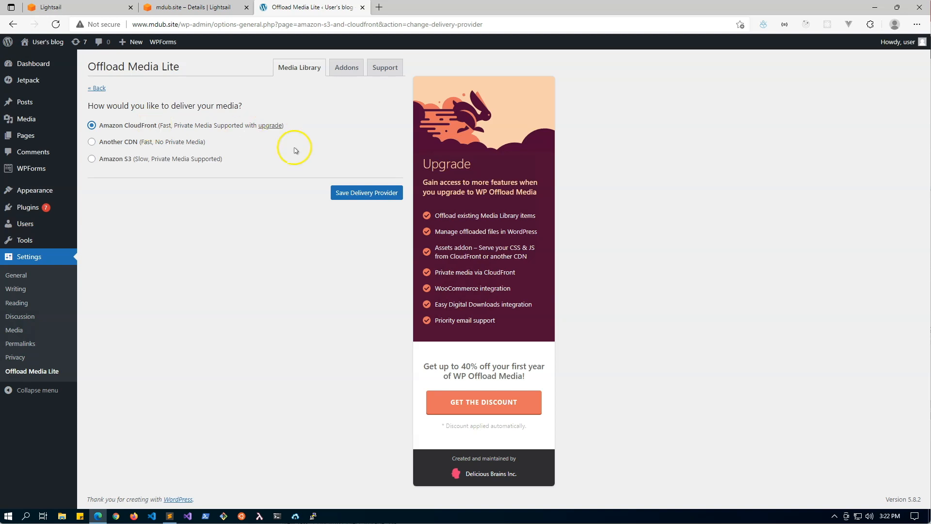
{"action": "left_click", "coordinate": [371, 192]}
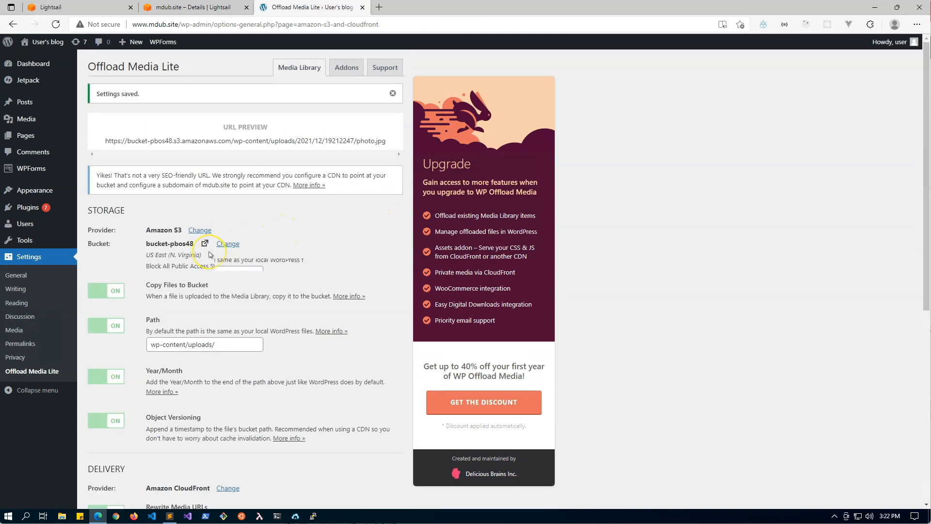
Turn on the delivery custom domain (CNAME), set it to media.mdub.site, and save the changes.
{"action": "scroll", "coordinate": [210, 255], "scroll_direction": "down", "scroll_amount": 7}
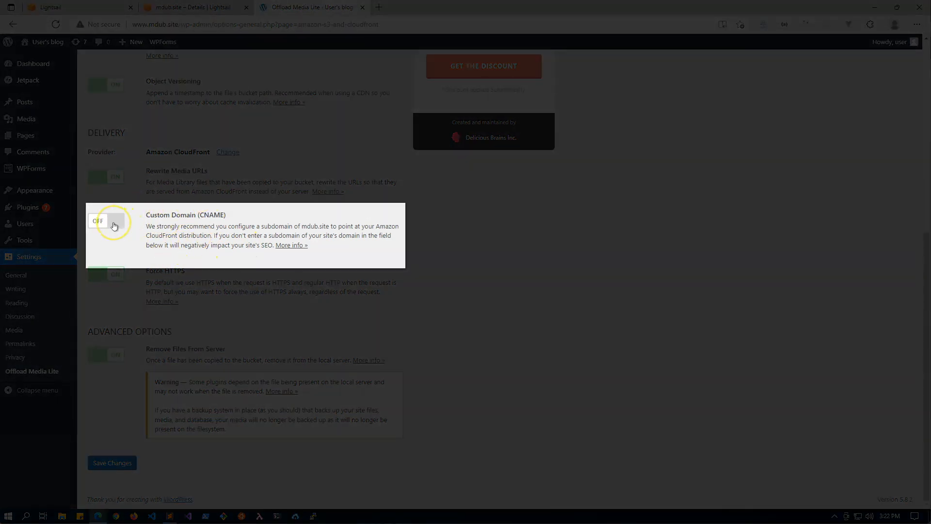
{"action": "left_click", "coordinate": [113, 222]}
{"action": "left_click", "coordinate": [169, 257]}
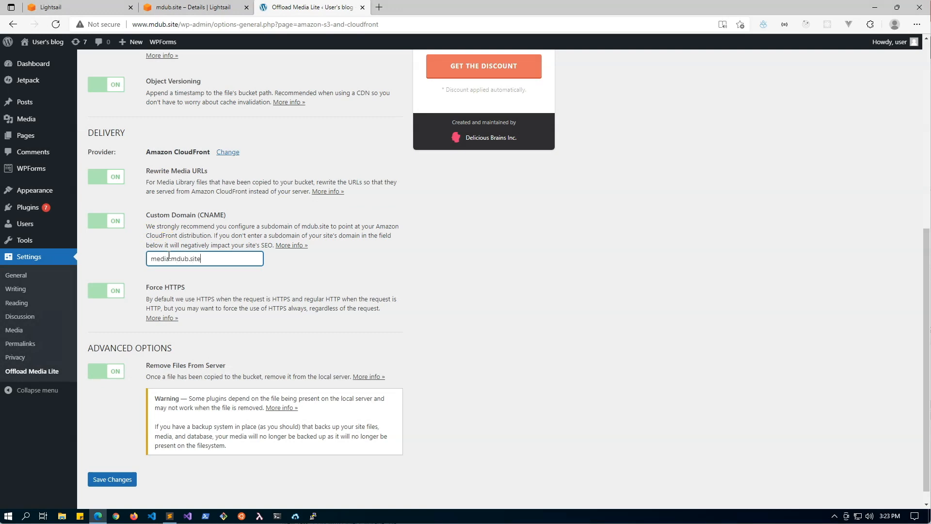
{"action": "left_click", "coordinate": [99, 475]}
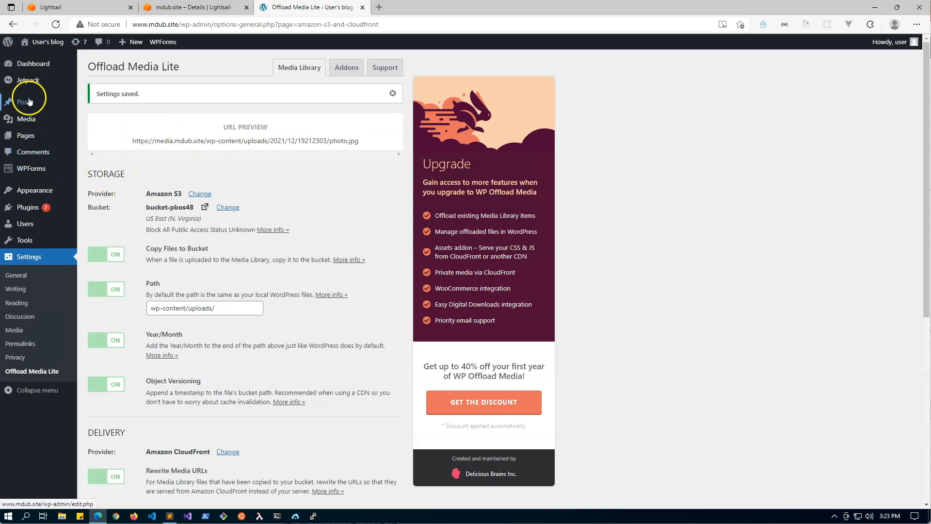
Open the details of azure-whats-included-text.png in the WordPress media library and copy its file URL.
{"action": "left_click", "coordinate": [25, 120]}
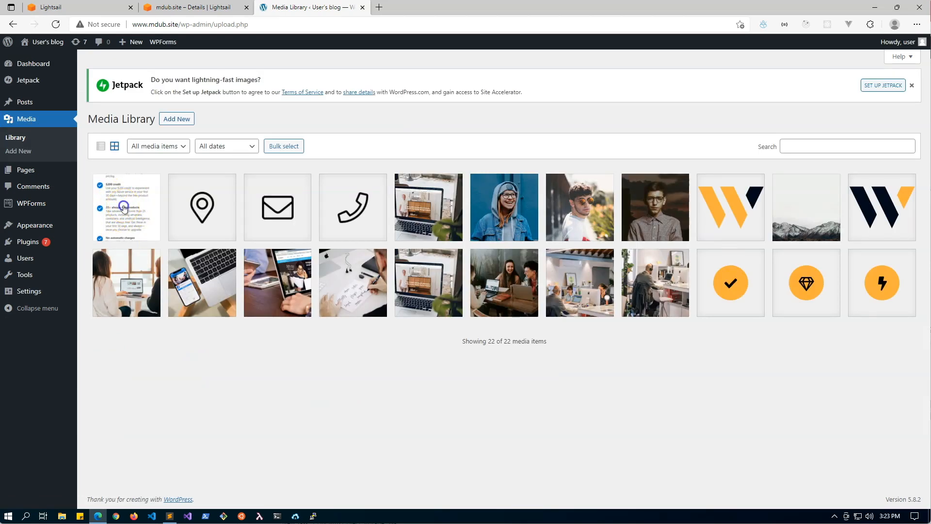
{"action": "left_click", "coordinate": [124, 208]}
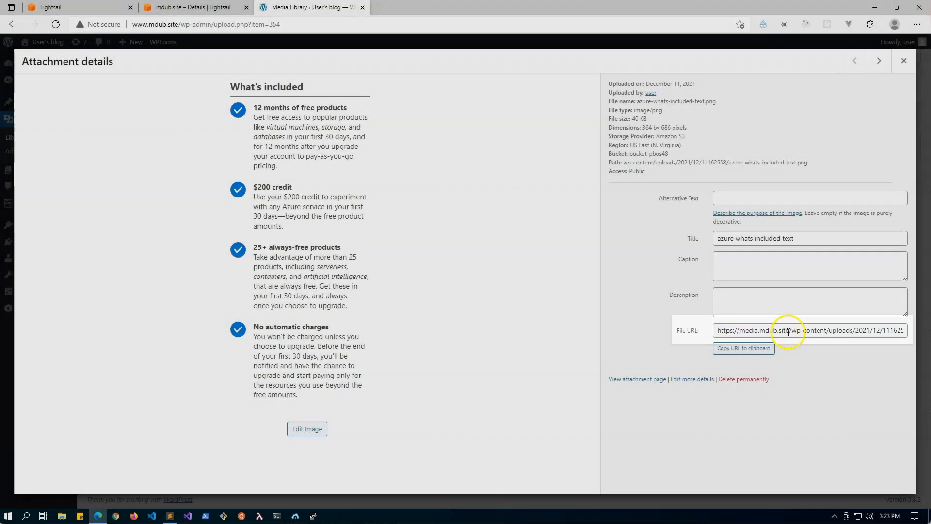
{"action": "triple_click", "coordinate": [746, 330]}
{"action": "right_click", "coordinate": [754, 328]}
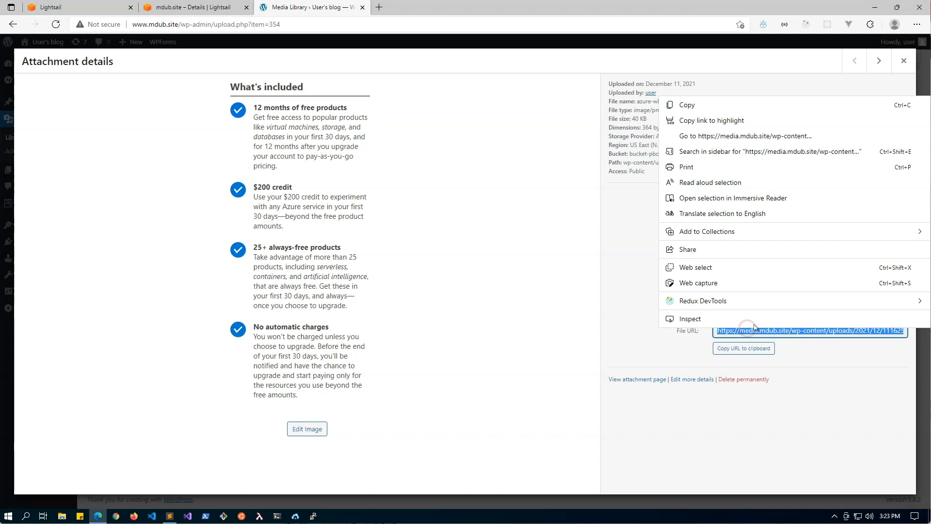
{"action": "left_click", "coordinate": [700, 105]}
Load the copied image URL in a new browser tab to check delivery, then close that tab and the attachment details.
{"action": "left_click", "coordinate": [381, 8]}
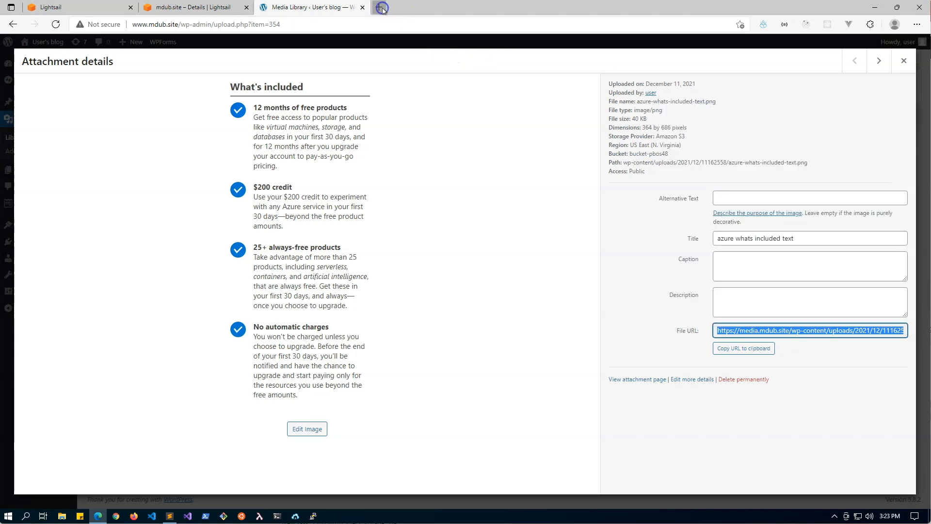
{"action": "key", "text": "ctrl+v"}
{"action": "key", "text": "Return"}
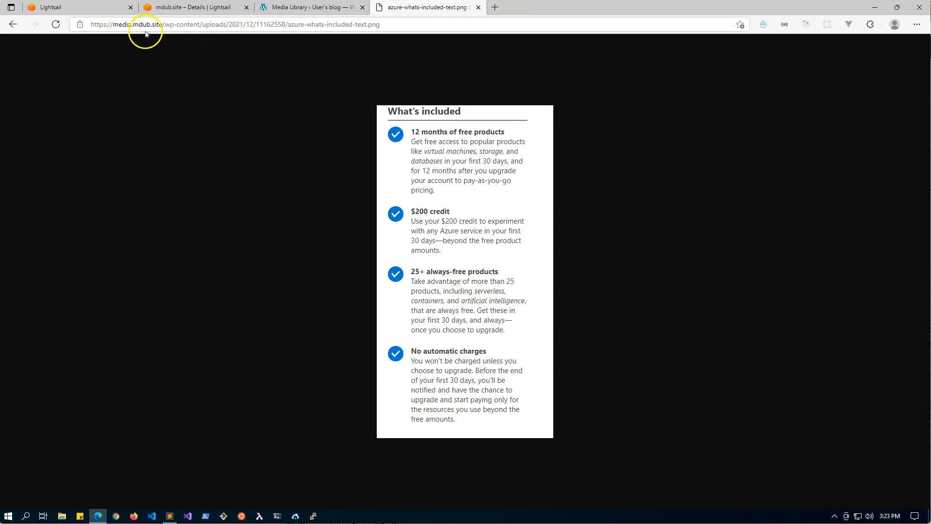
{"action": "left_click", "coordinate": [478, 8]}
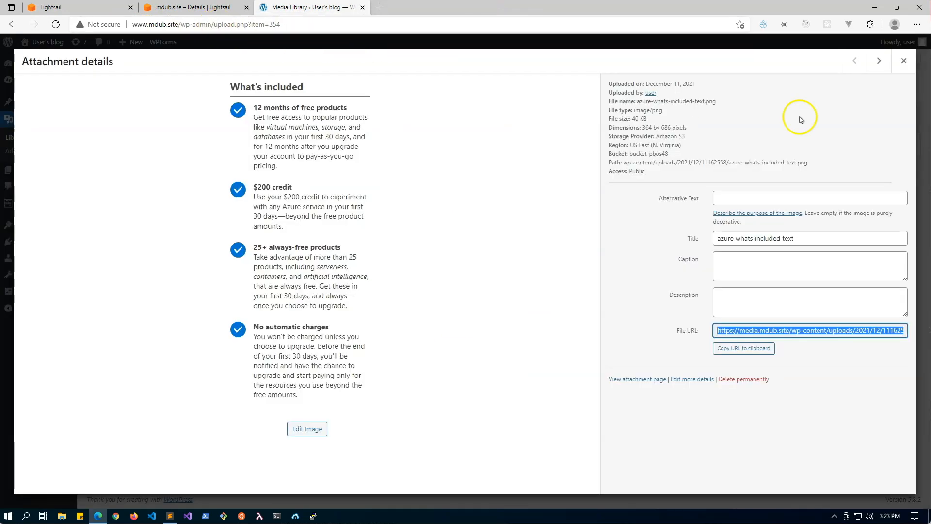
{"action": "left_click", "coordinate": [904, 60]}
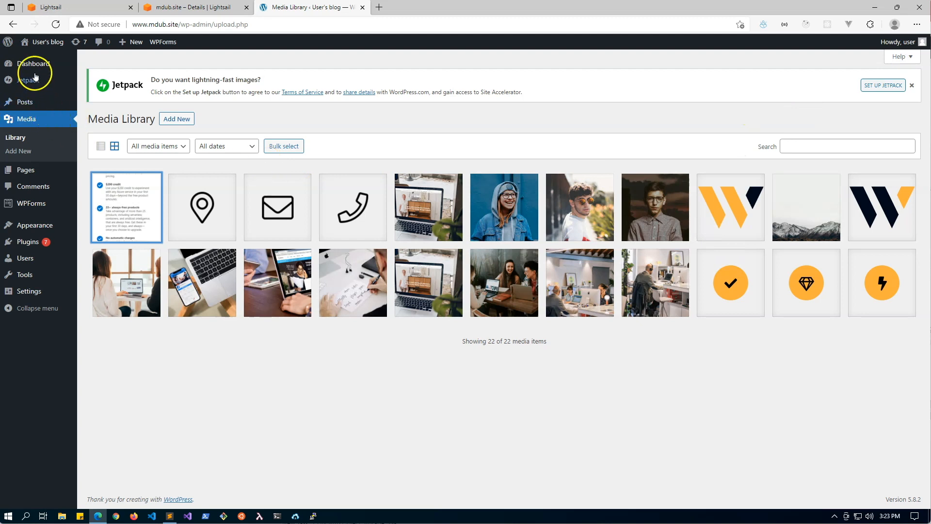
Create a new WordPress page titled CDN Test.
{"action": "left_click", "coordinate": [33, 174]}
{"action": "left_click", "coordinate": [136, 67]}
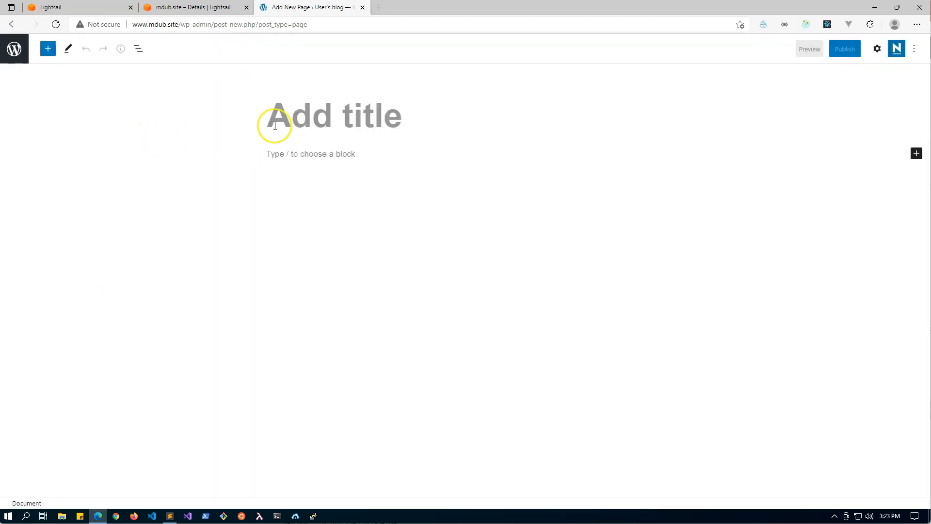
{"action": "type", "text": "CDN Test"}
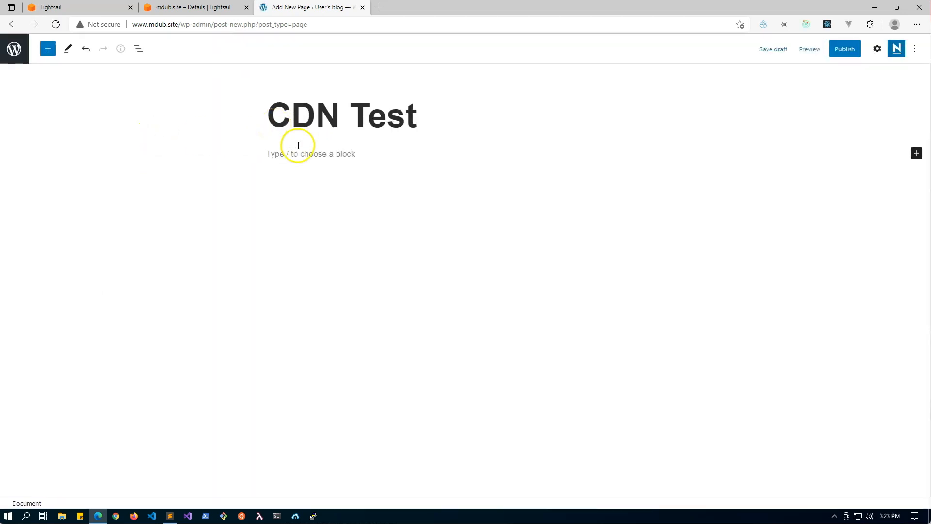
Add an Image block below the title, using azure-whats-included-text.png from the media library.
{"action": "left_click", "coordinate": [298, 145]}
{"action": "left_click", "coordinate": [653, 153]}
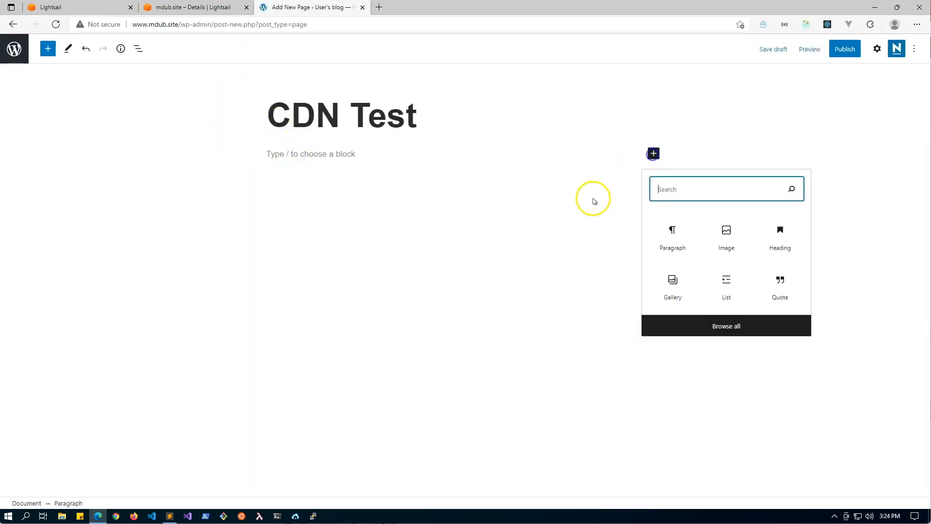
{"action": "left_click", "coordinate": [721, 236]}
{"action": "left_click", "coordinate": [331, 227]}
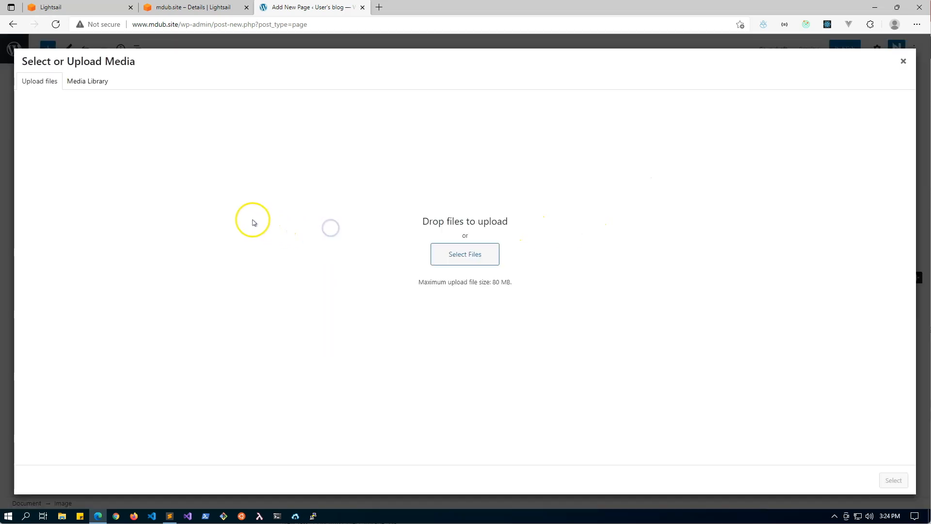
{"action": "left_click", "coordinate": [87, 81]}
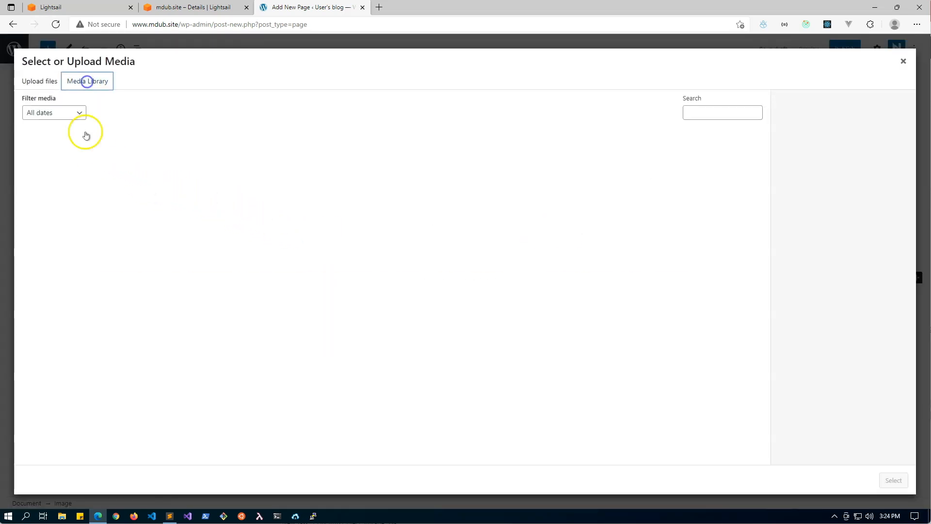
{"action": "left_click", "coordinate": [53, 166]}
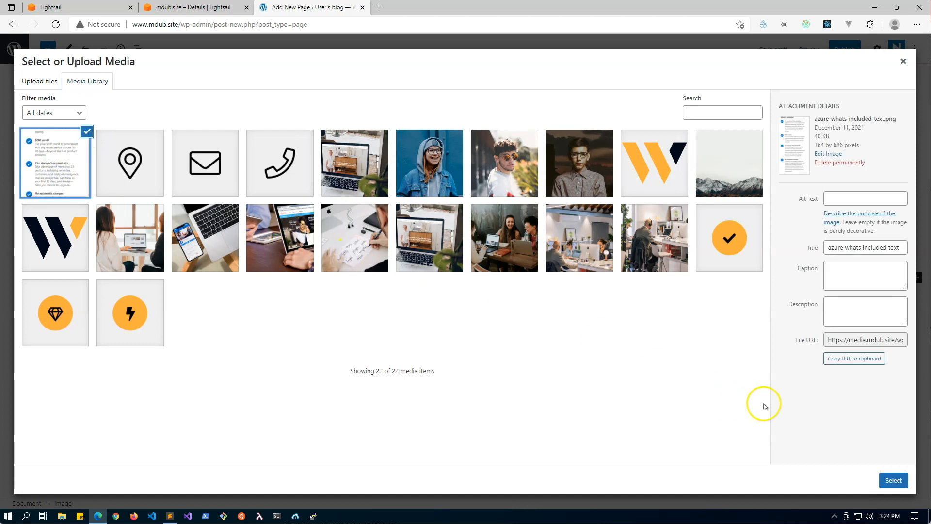
{"action": "left_click", "coordinate": [892, 480]}
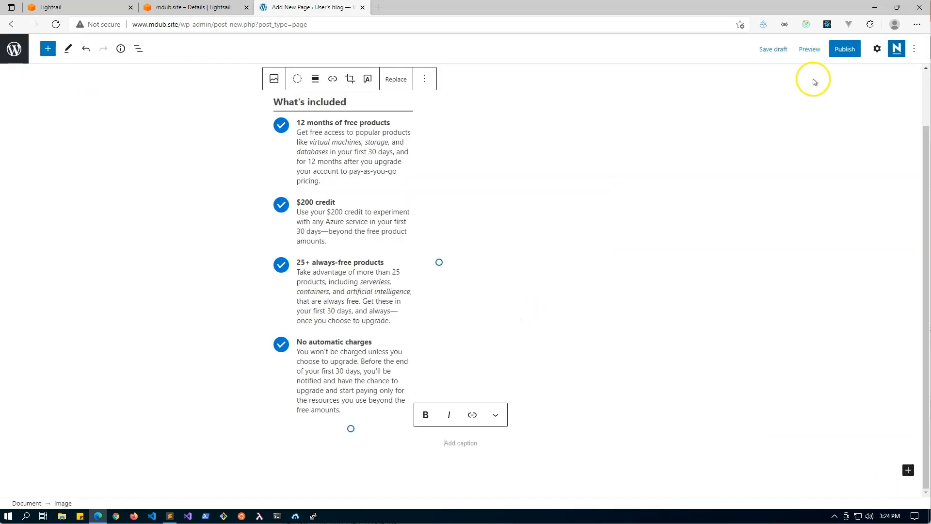
Publish the CDN Test page and view it on the live site.
{"action": "left_click", "coordinate": [844, 48]}
{"action": "left_click", "coordinate": [829, 48]}
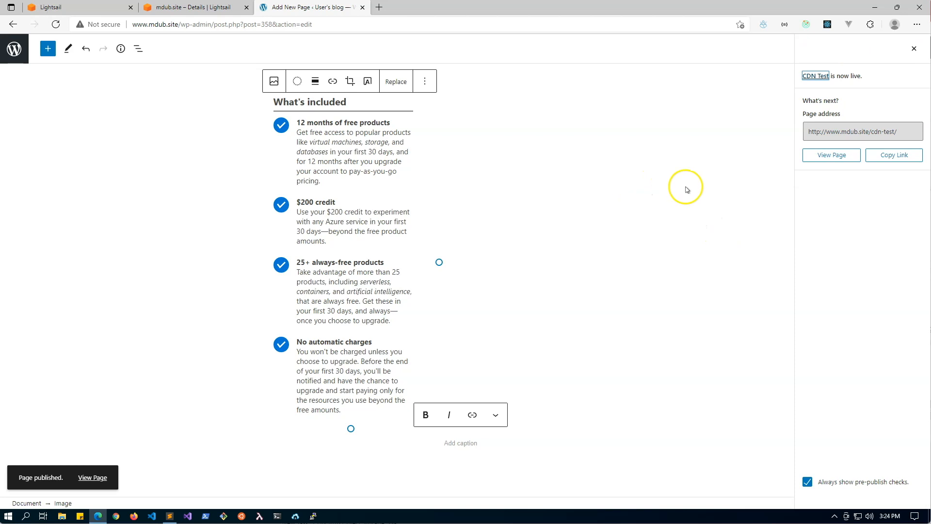
{"action": "left_click", "coordinate": [832, 155]}
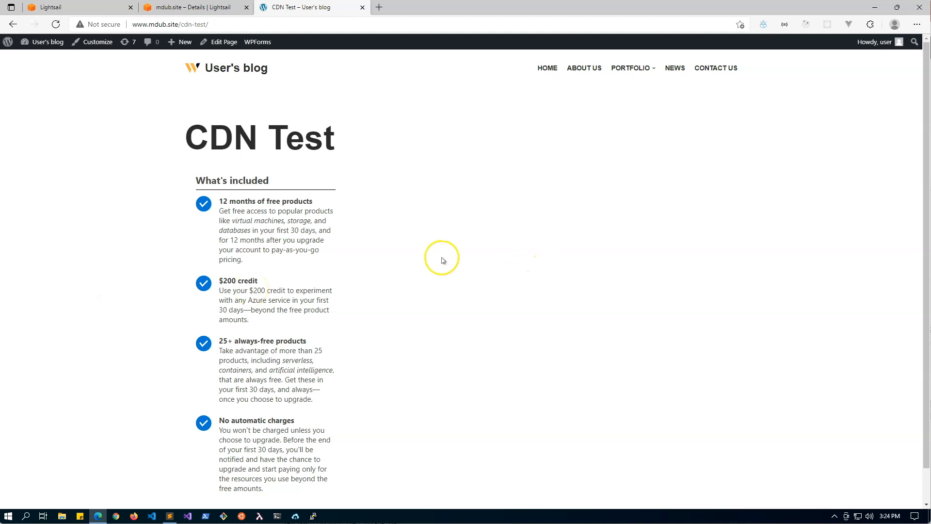
Record the CDN Test page's network requests during a reload and examine the headers of the azure-whats-included-text.png request.
{"action": "right_click", "coordinate": [465, 250]}
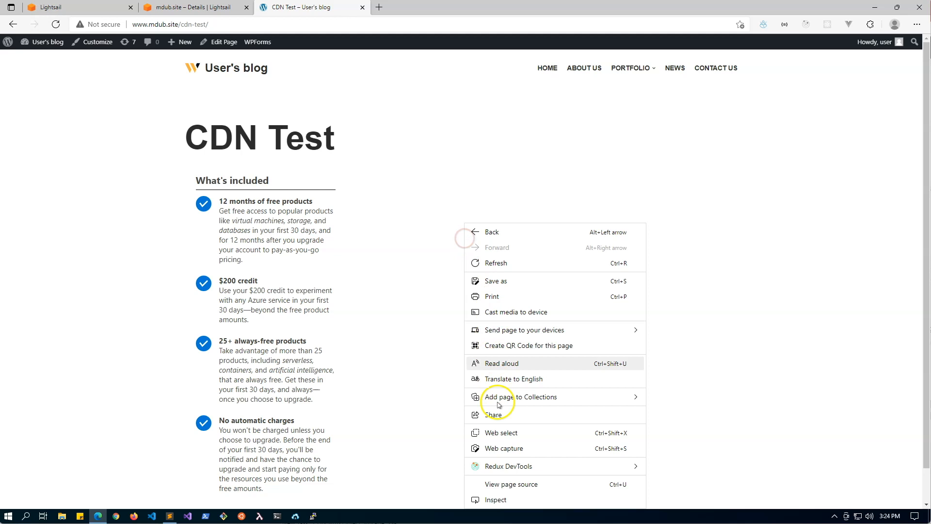
{"action": "left_click", "coordinate": [496, 500]}
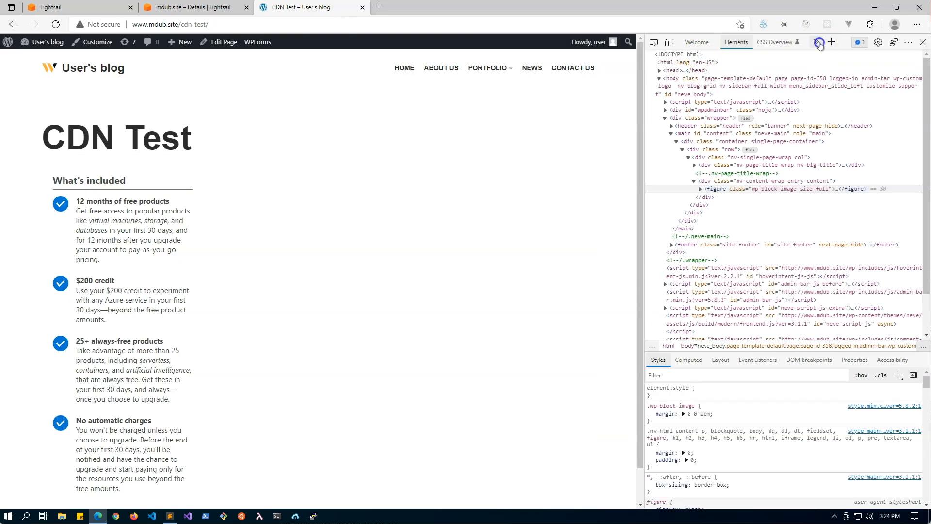
{"action": "left_click", "coordinate": [816, 42]}
{"action": "left_click", "coordinate": [831, 88]}
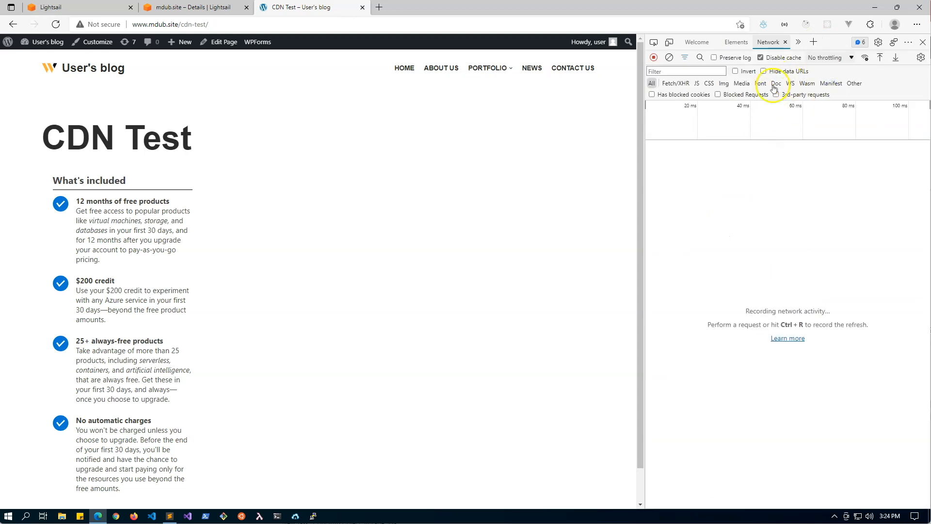
{"action": "left_click", "coordinate": [55, 24]}
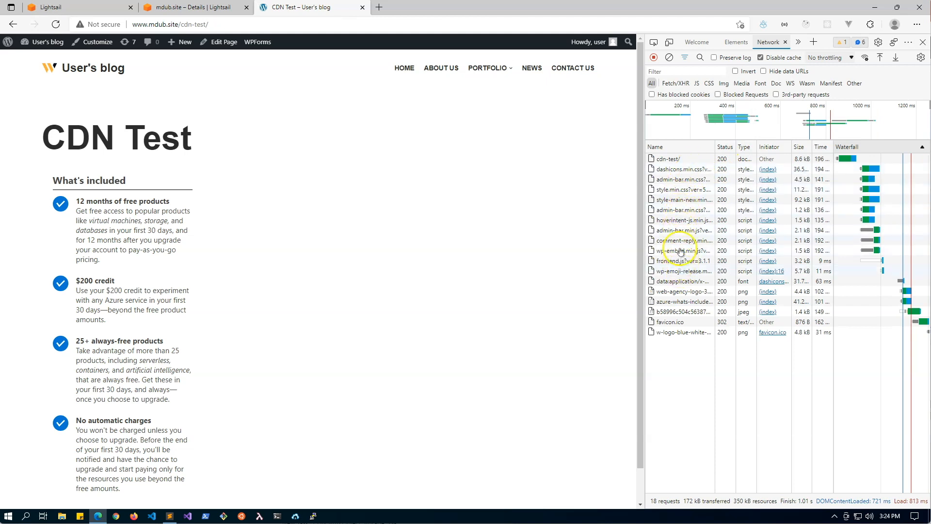
{"action": "left_click", "coordinate": [686, 301]}
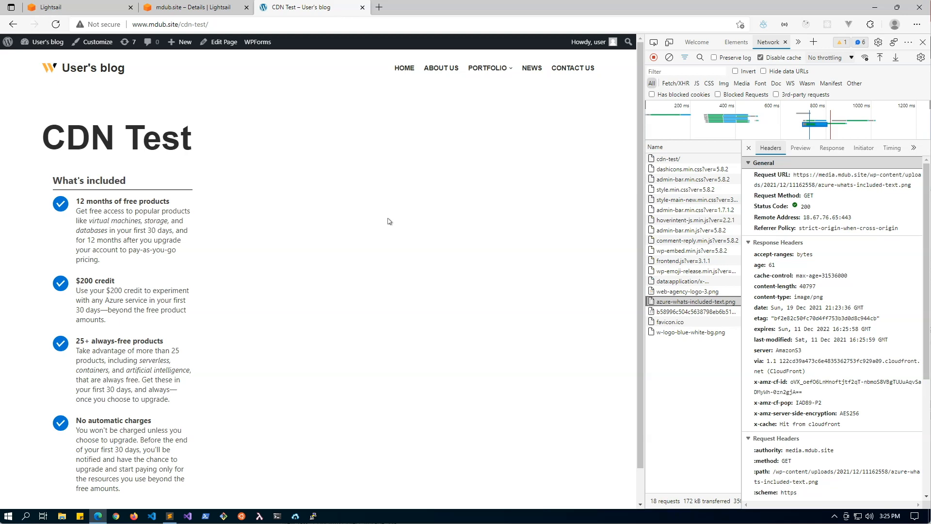
Return to the Lightsail home page showing the instances.
{"action": "left_click", "coordinate": [192, 8]}
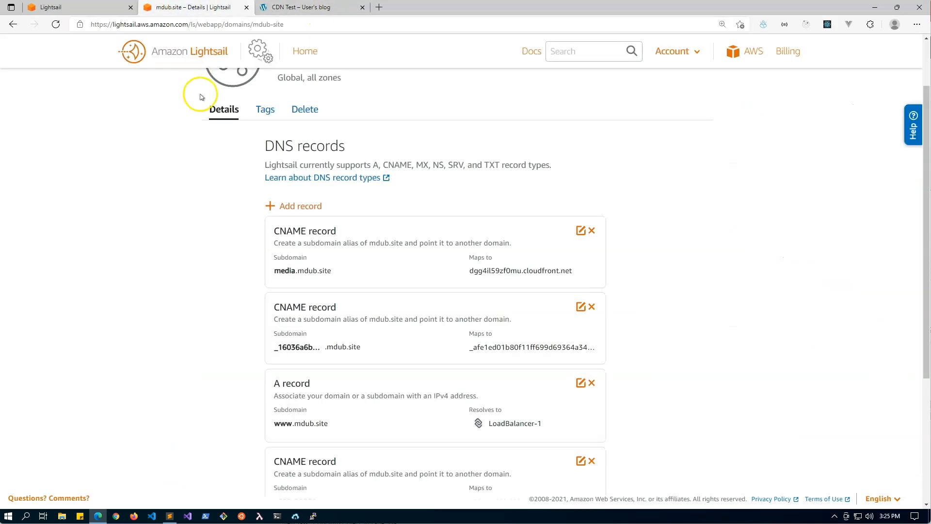
{"action": "left_click", "coordinate": [80, 7]}
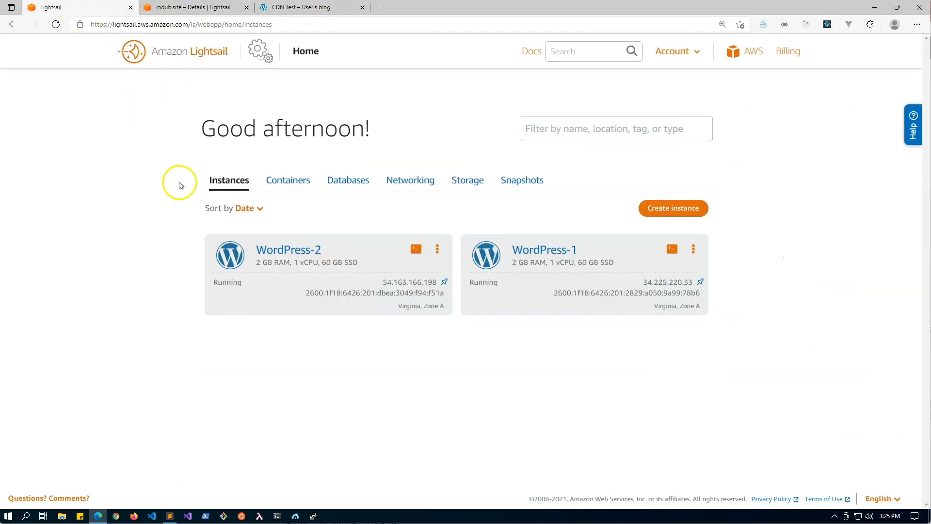